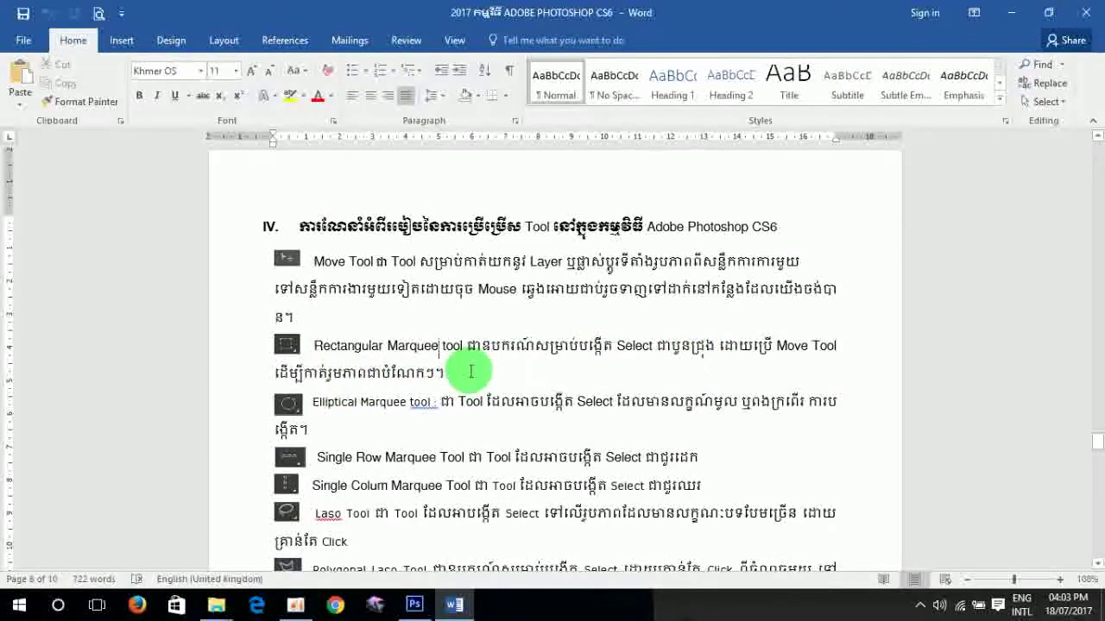
Leave the Word tutorial notes and switch to Photoshop
left_click(414, 604)
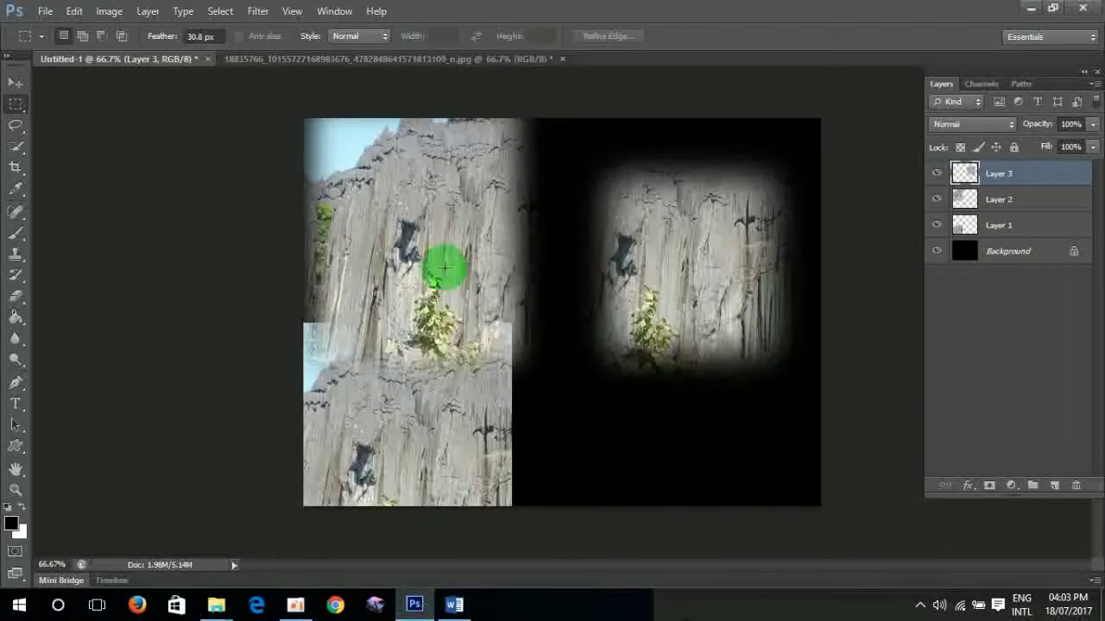
Close the Untitled canvas and the cliff jpg, discarding changes to both
left_click(207, 59)
left_click(629, 237)
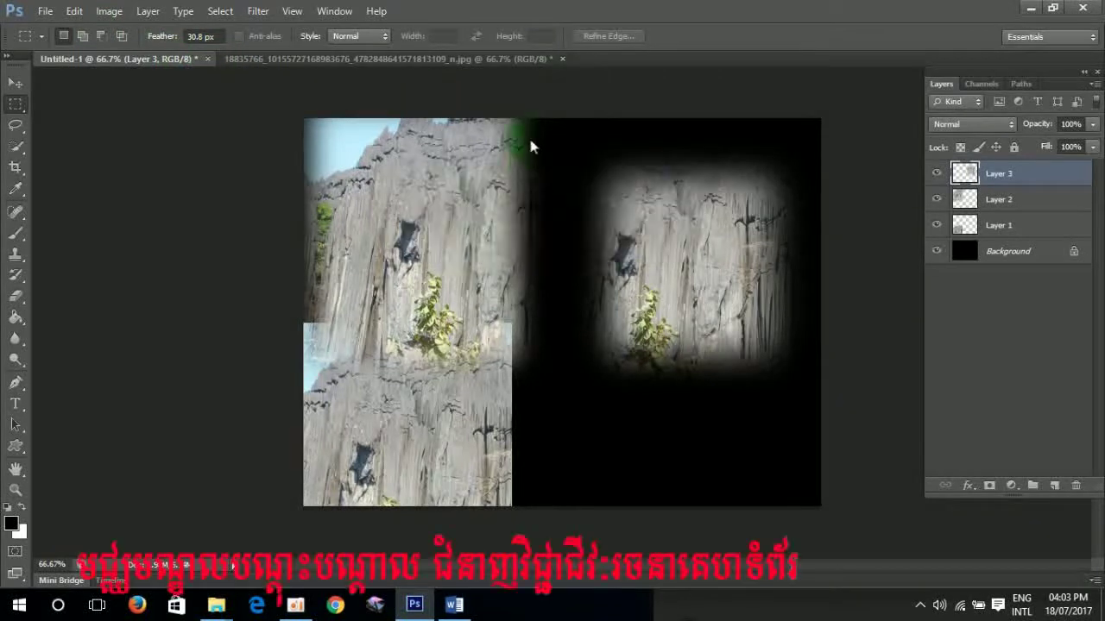
left_click(377, 59)
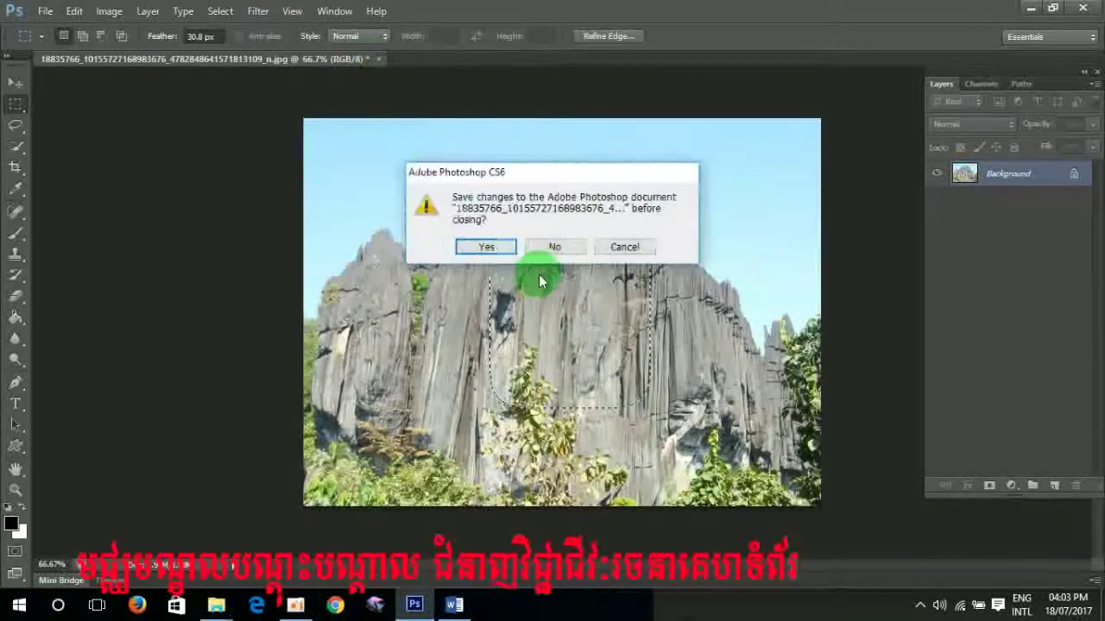
left_click(552, 247)
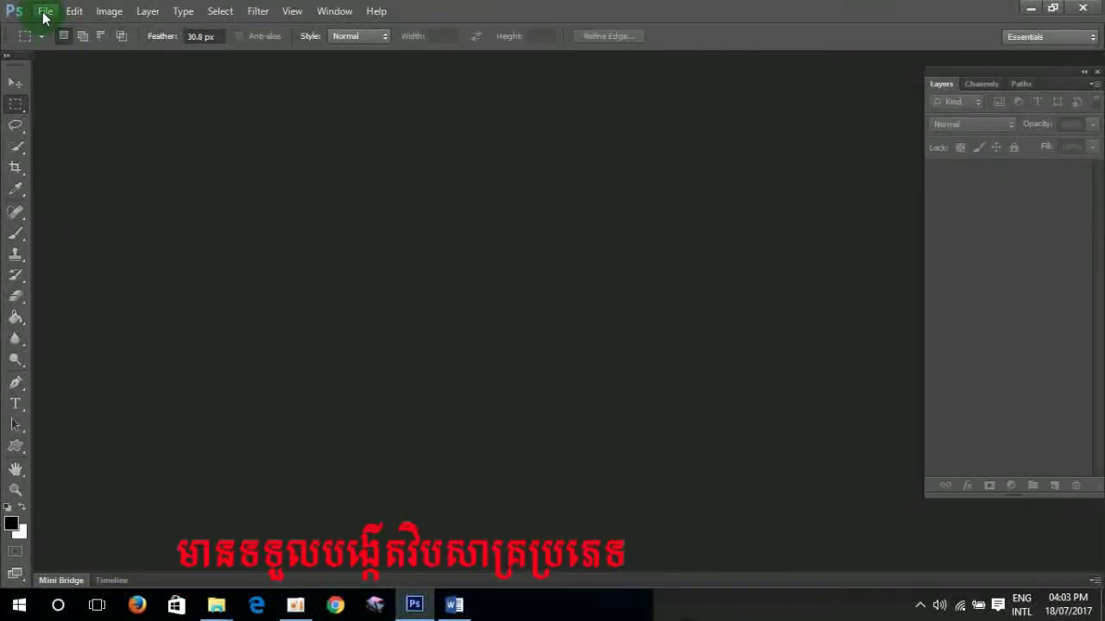
Open photo 18881756 of jagged grey cliffs from the Photo folder
left_click(44, 12)
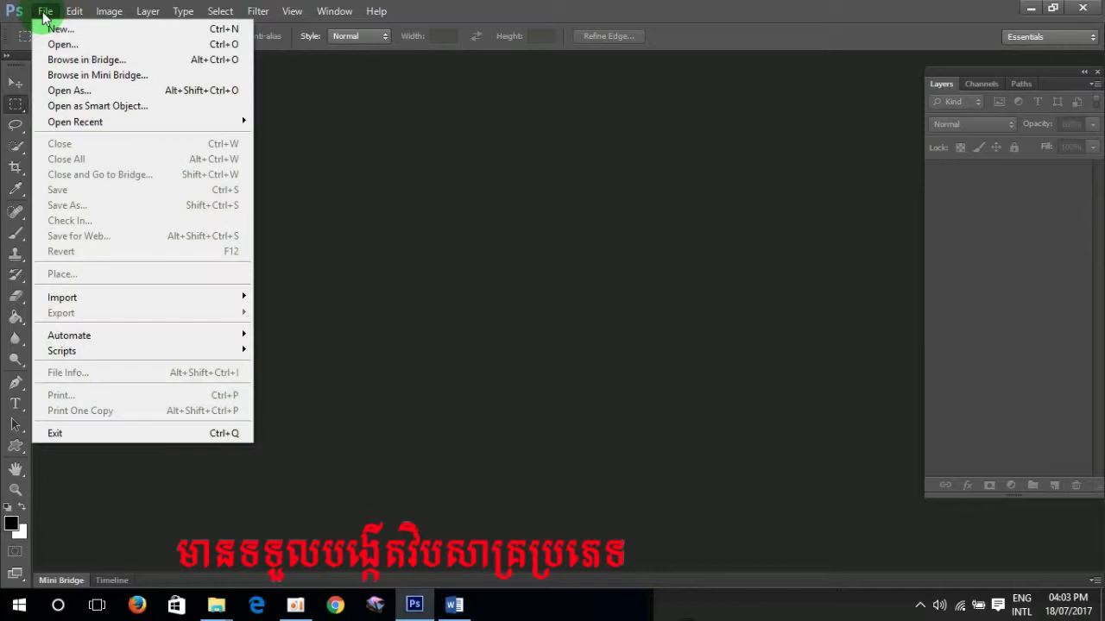
left_click(98, 44)
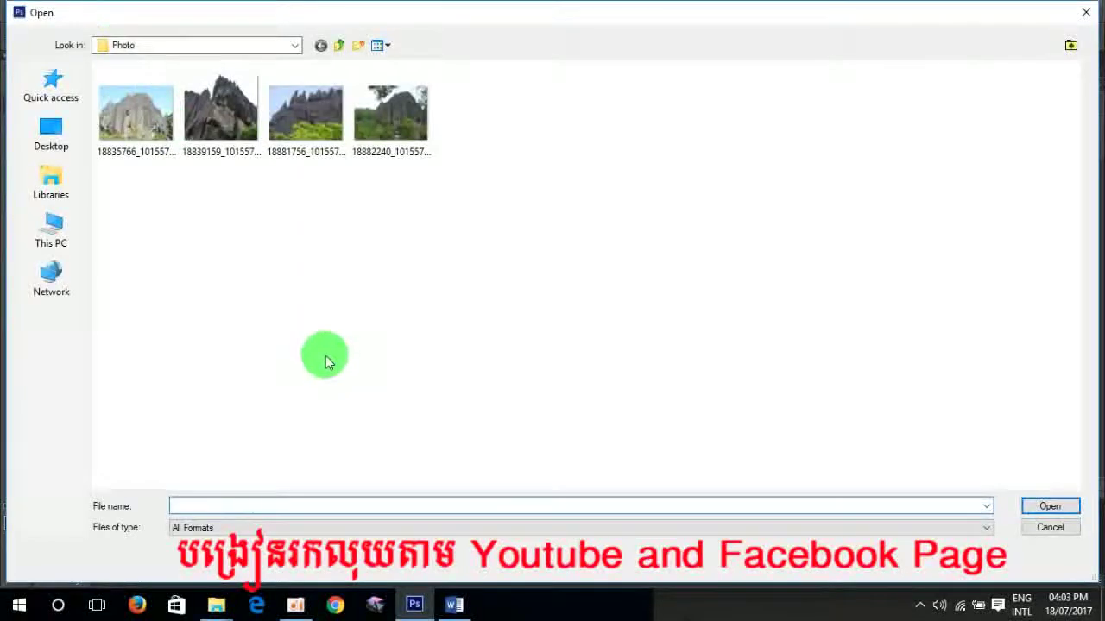
left_click(310, 116)
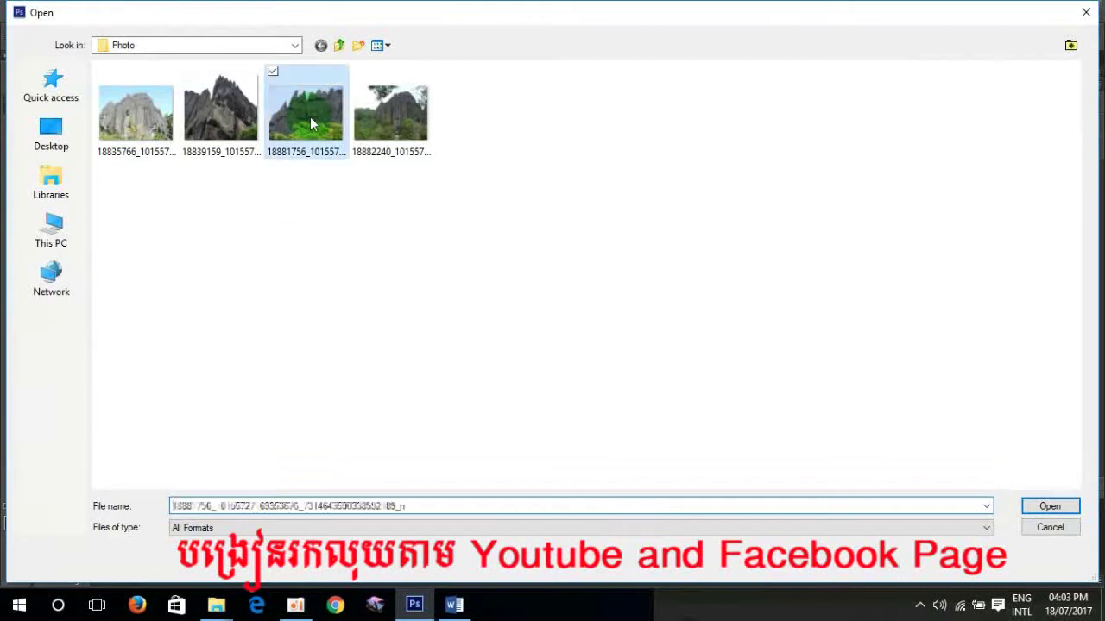
left_click(1070, 514)
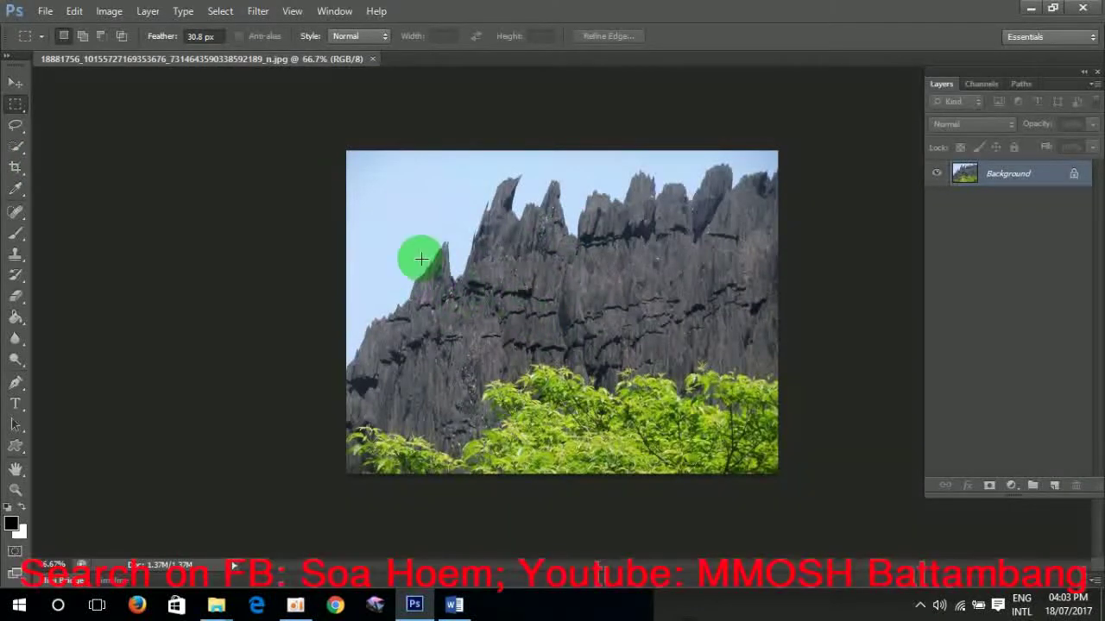
Select the entire cliff photo and copy it to the clipboard
left_click(220, 12)
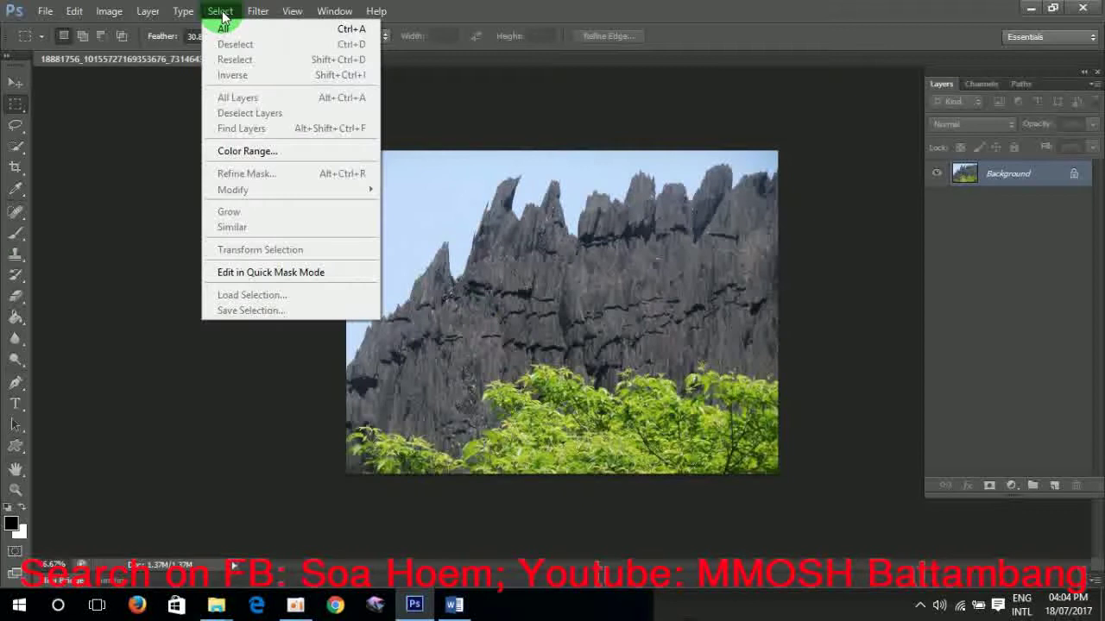
left_click(269, 32)
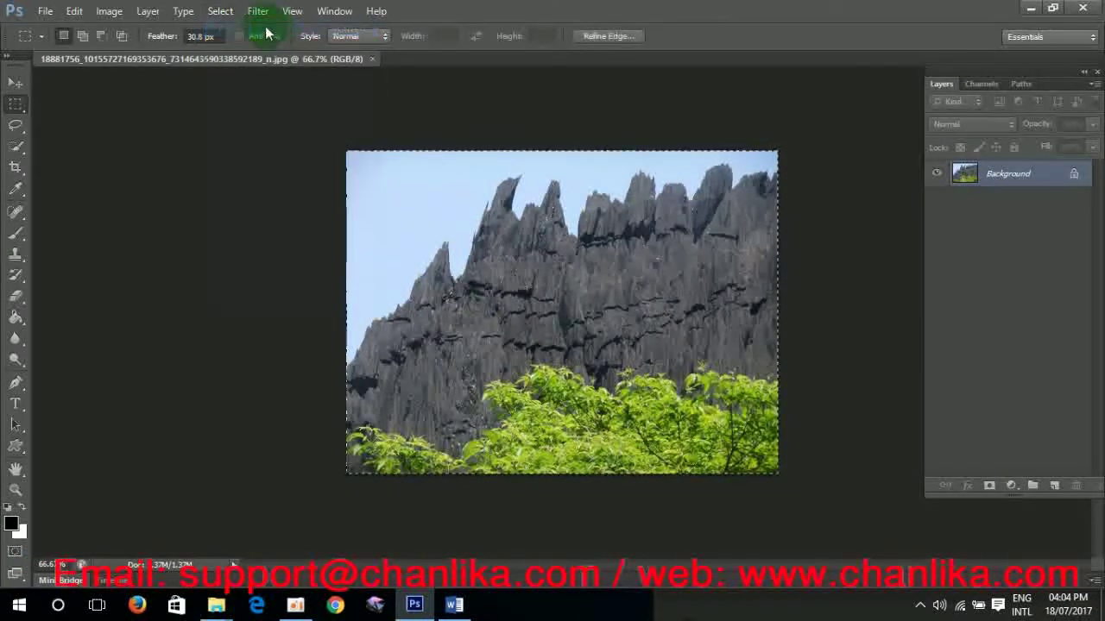
left_click(74, 12)
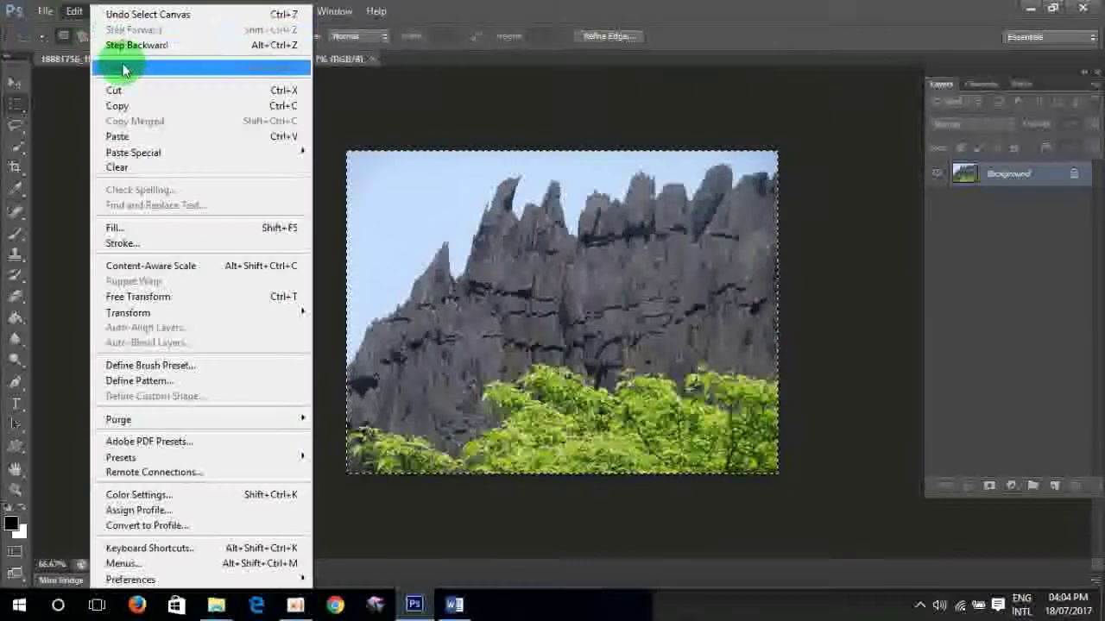
left_click(157, 105)
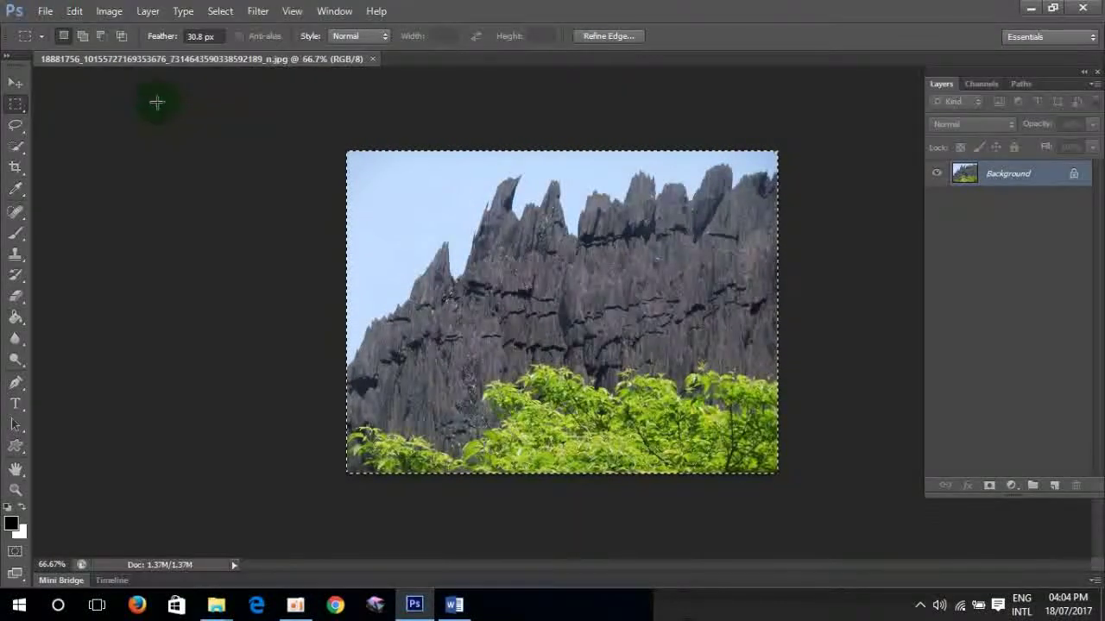
Create a new blank 800 × 600 px Untitled-1 document from the Clipboard preset
left_click(43, 13)
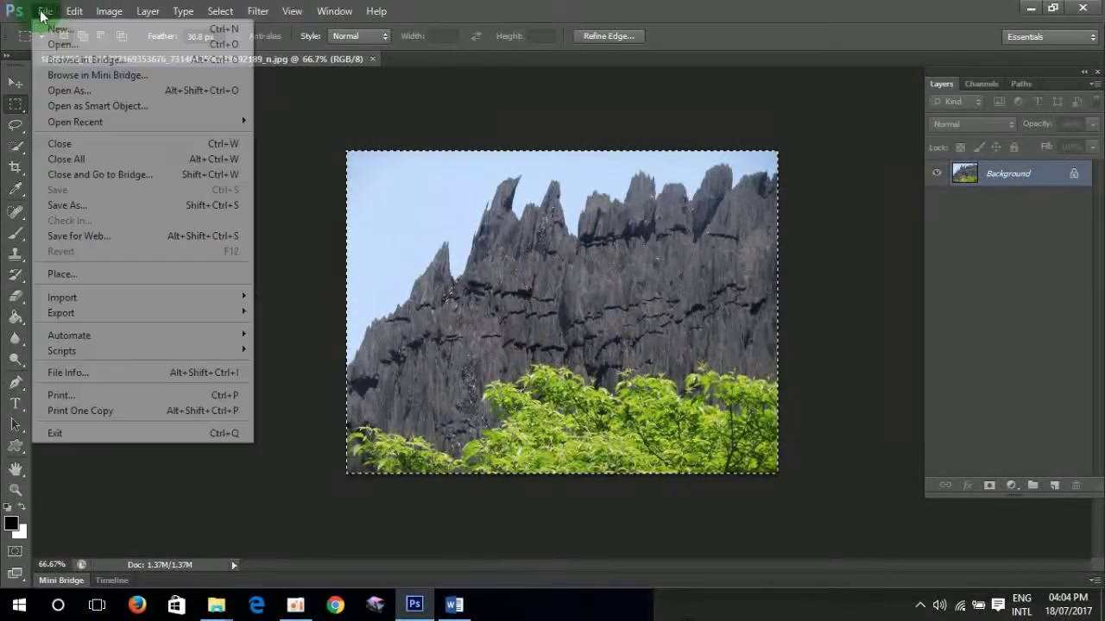
left_click(47, 27)
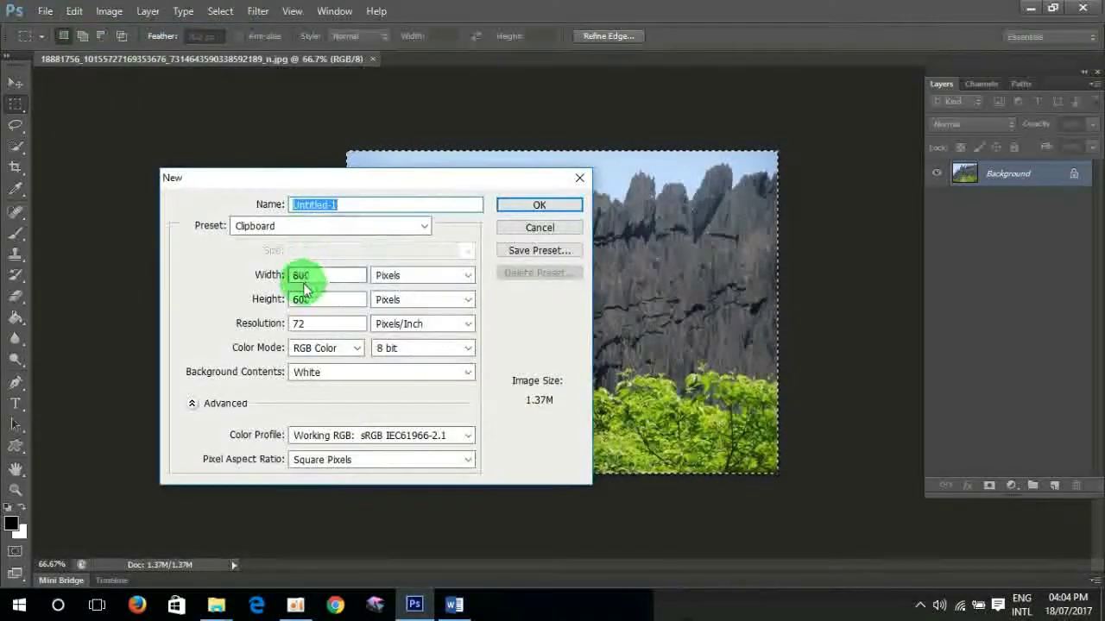
mouse_move(371, 178)
left_mouse_down()
mouse_move(309, 235)
mouse_move(232, 278)
left_mouse_up()
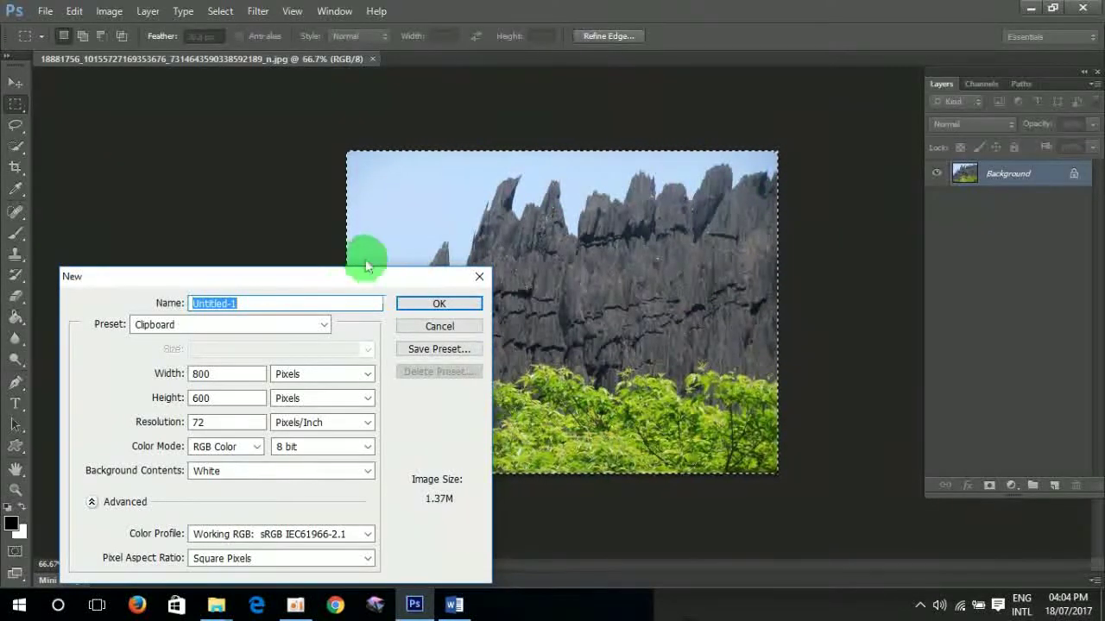
left_click_drag(297, 276, 308, 223)
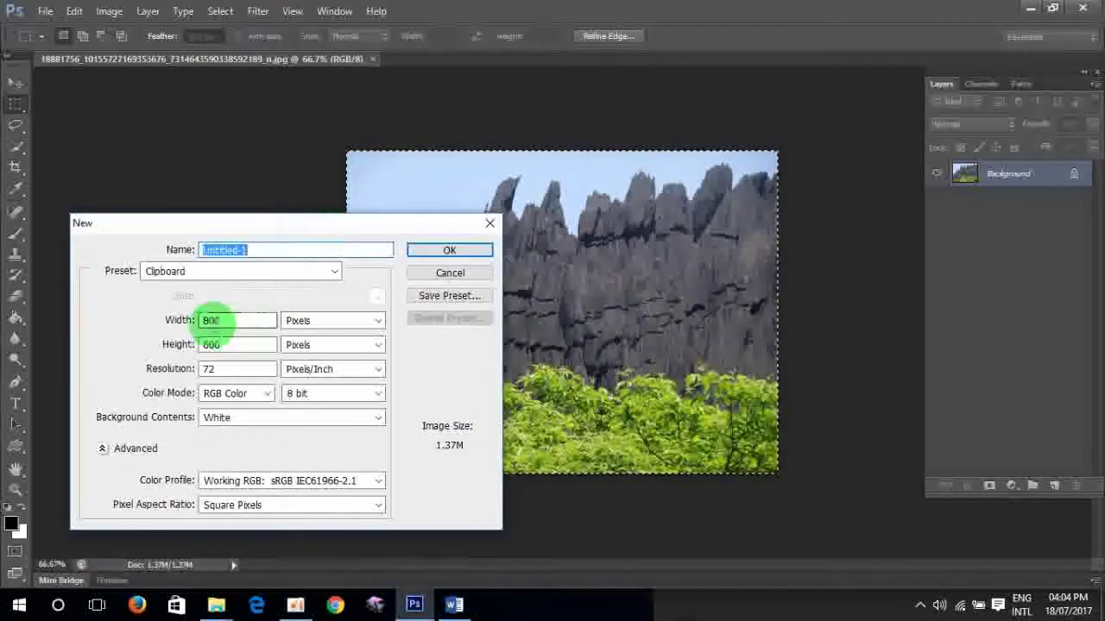
left_click(429, 248)
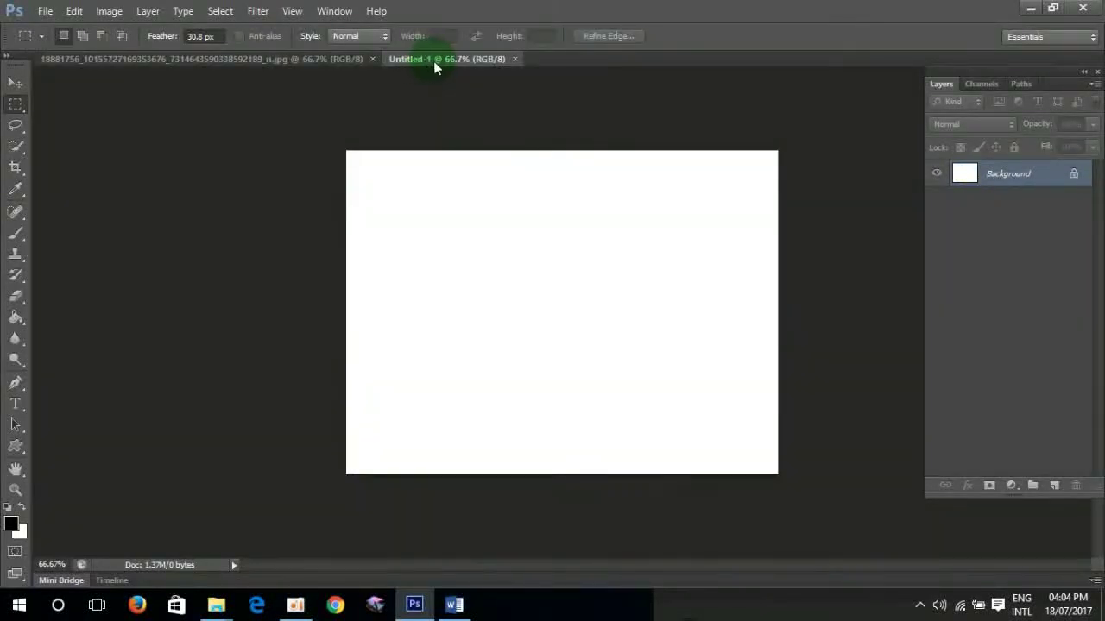
Float the blank canvas and the cliff photo as separate side-by-side windows
left_click_drag(433, 58, 469, 148)
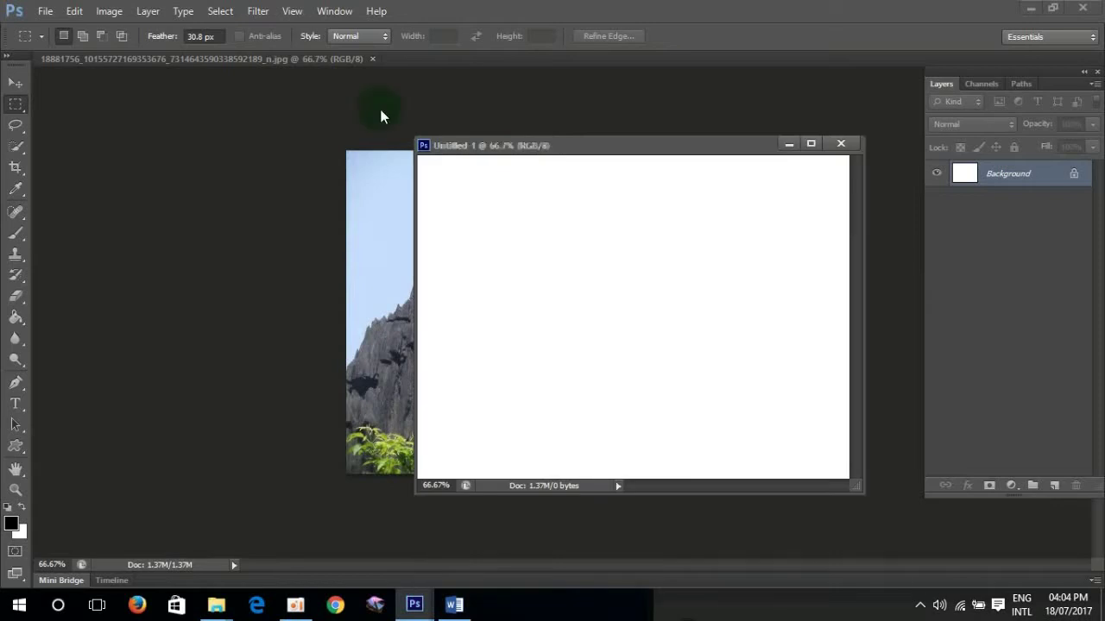
left_click_drag(247, 62, 344, 158)
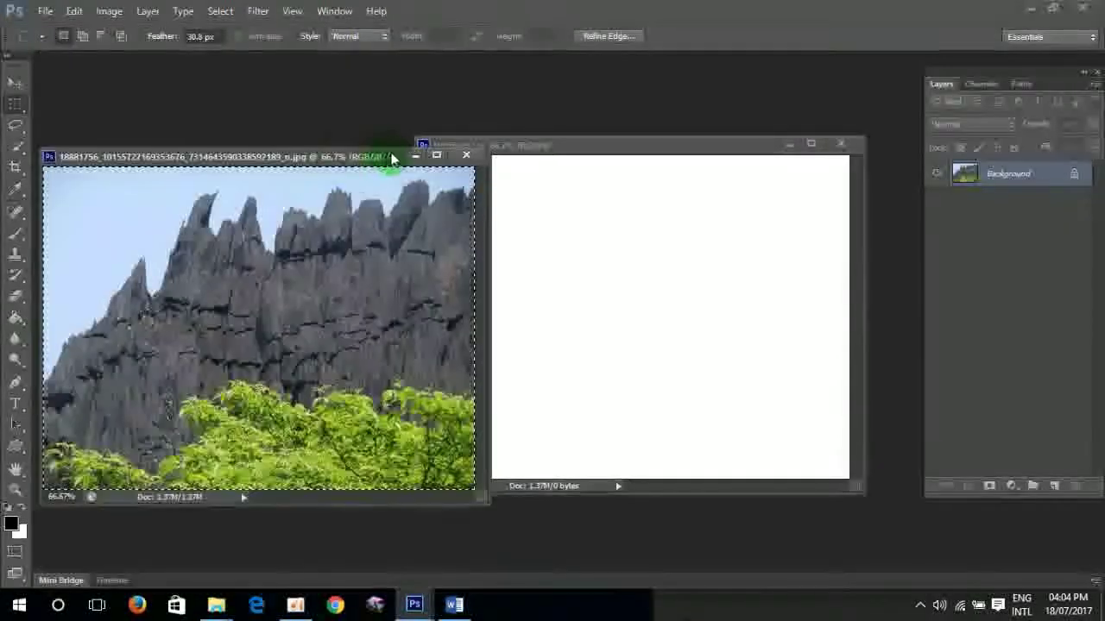
left_click_drag(518, 146, 633, 153)
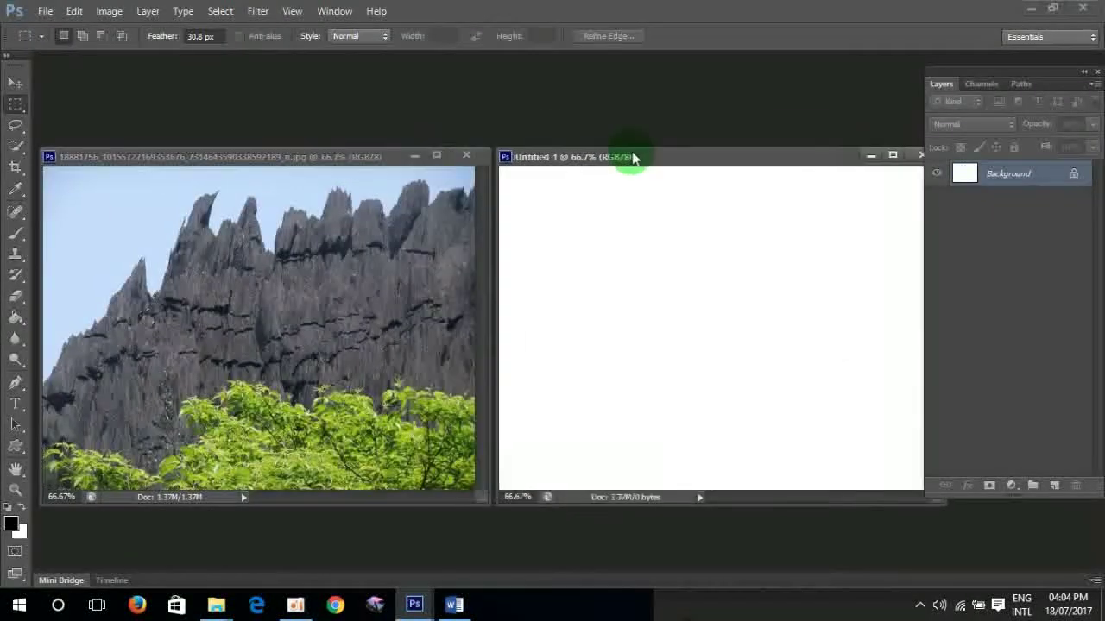
Clear the full-image selection on the cliff photo so nothing is selected
left_click(336, 156)
key("ctrl+a")
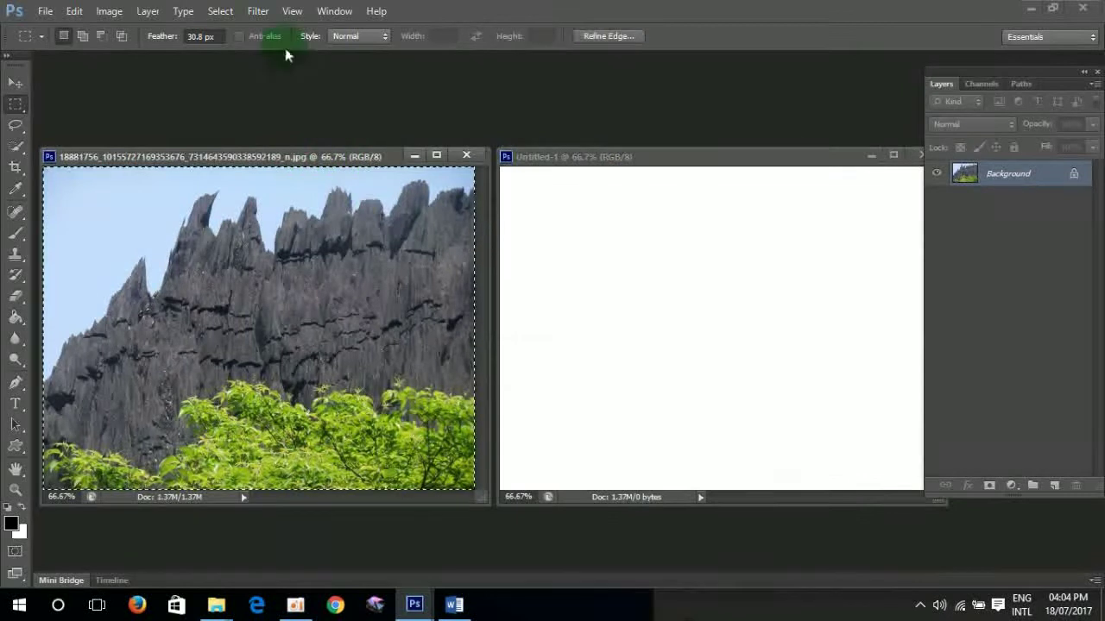
left_click(221, 12)
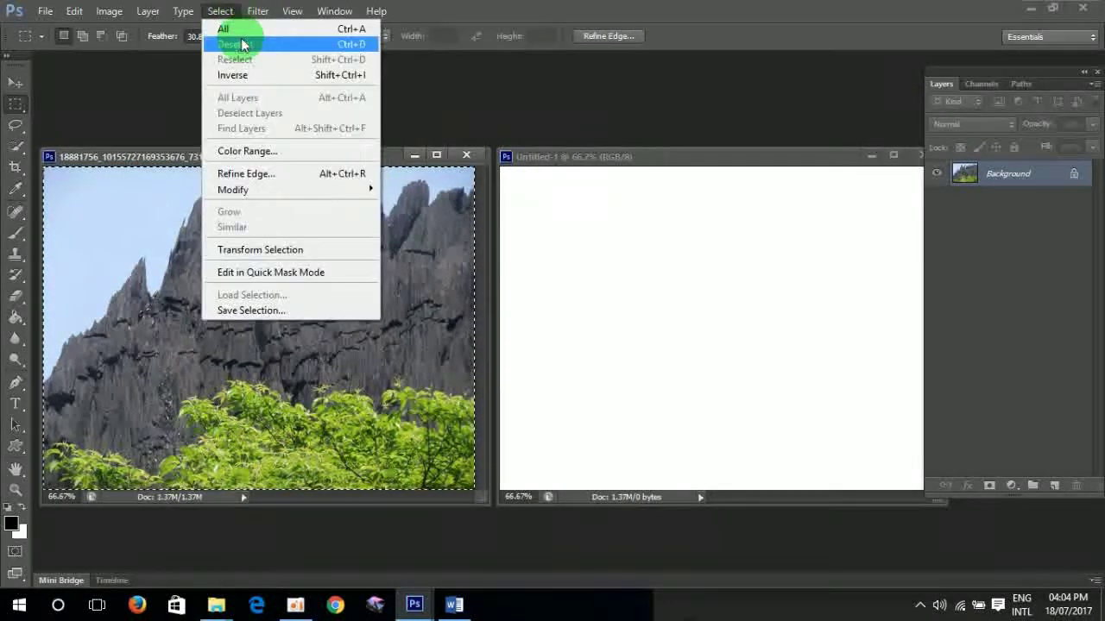
left_click(268, 47)
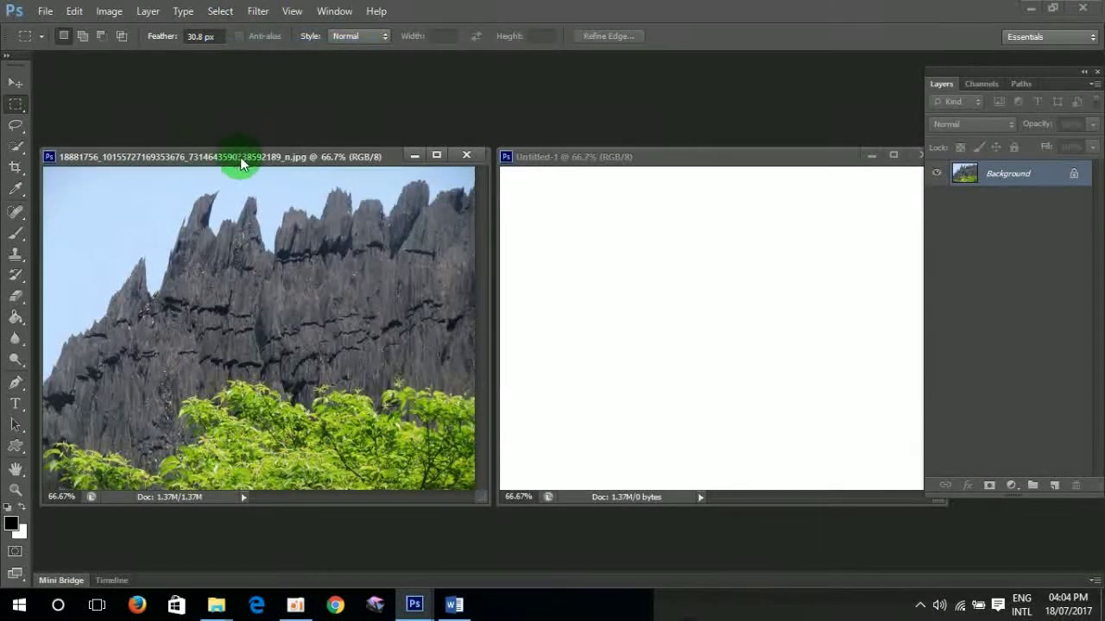
left_click(21, 110)
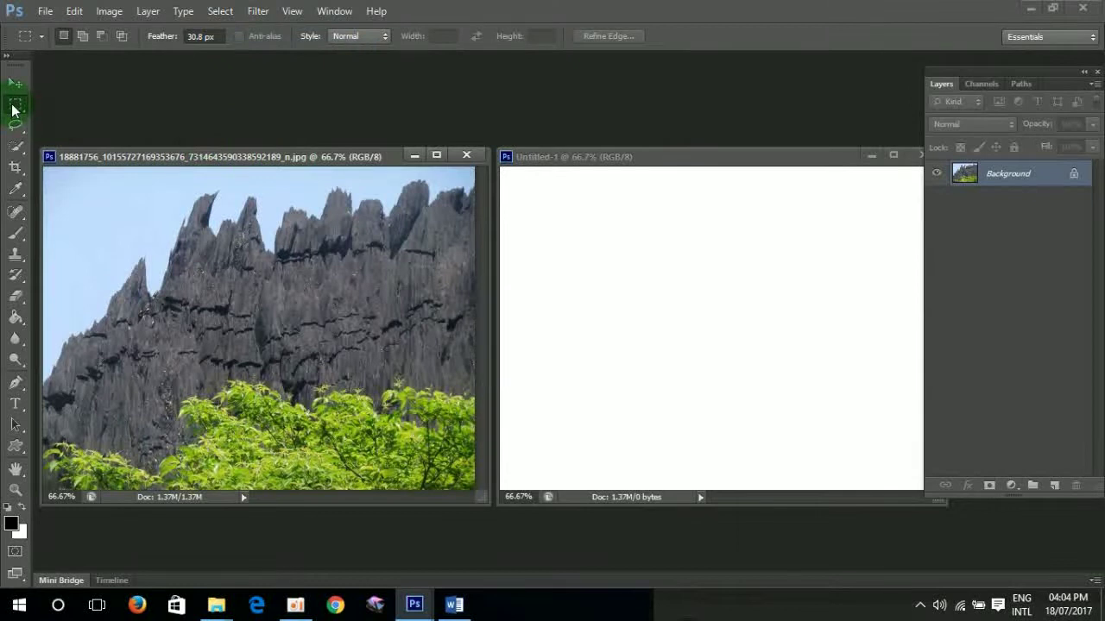
left_click(67, 36)
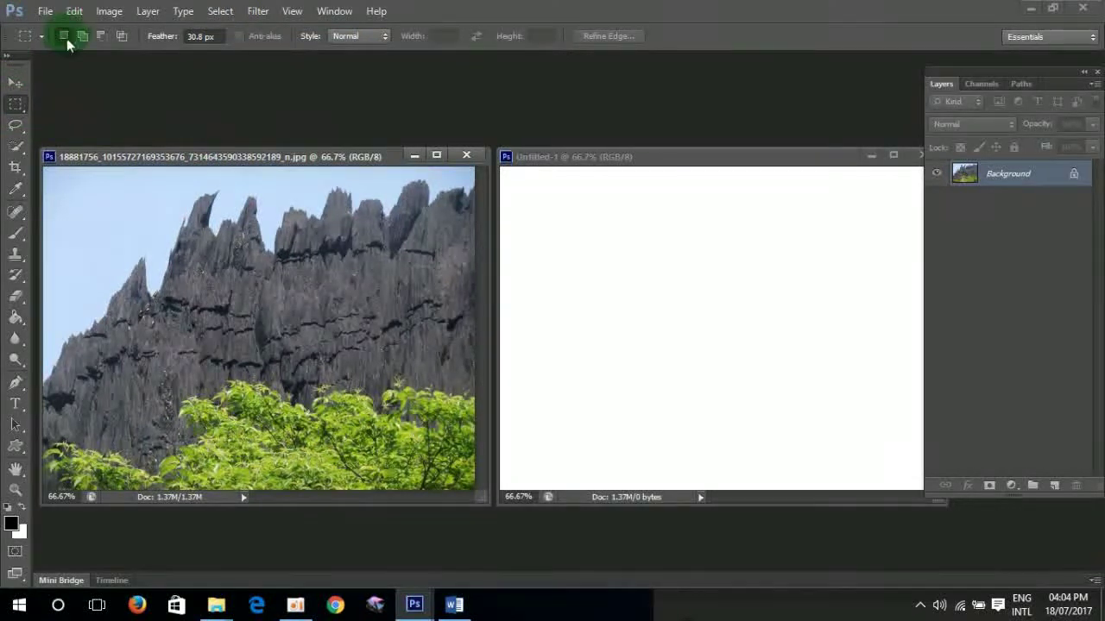
left_click(143, 198)
left_click(17, 113)
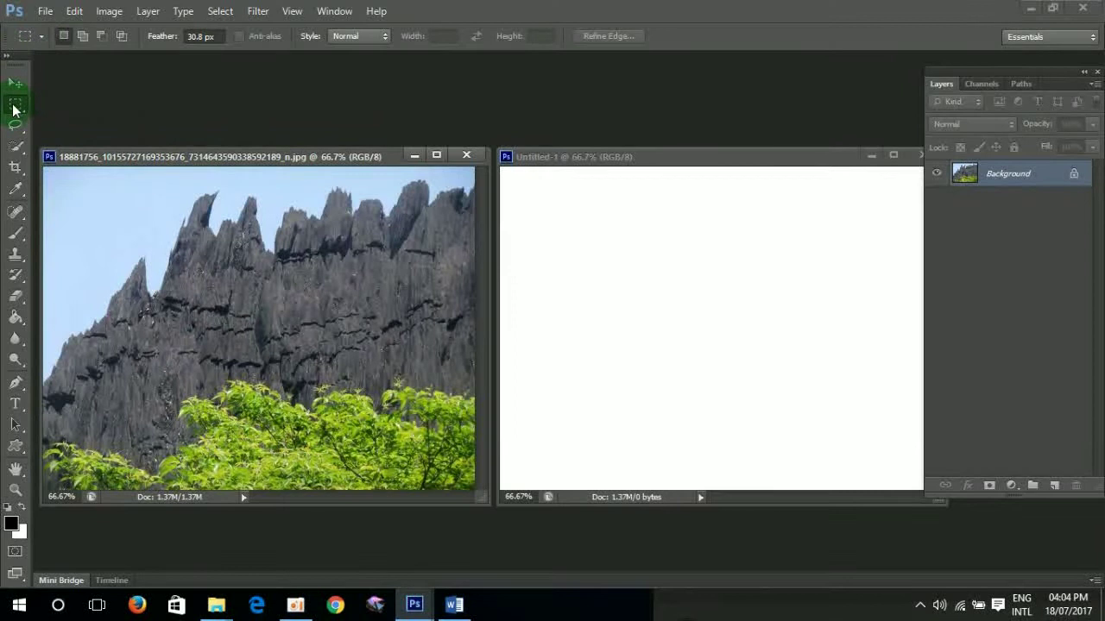
mouse_move(13, 109)
left_mouse_down()
mouse_move(117, 110)
mouse_move(22, 101)
left_mouse_up()
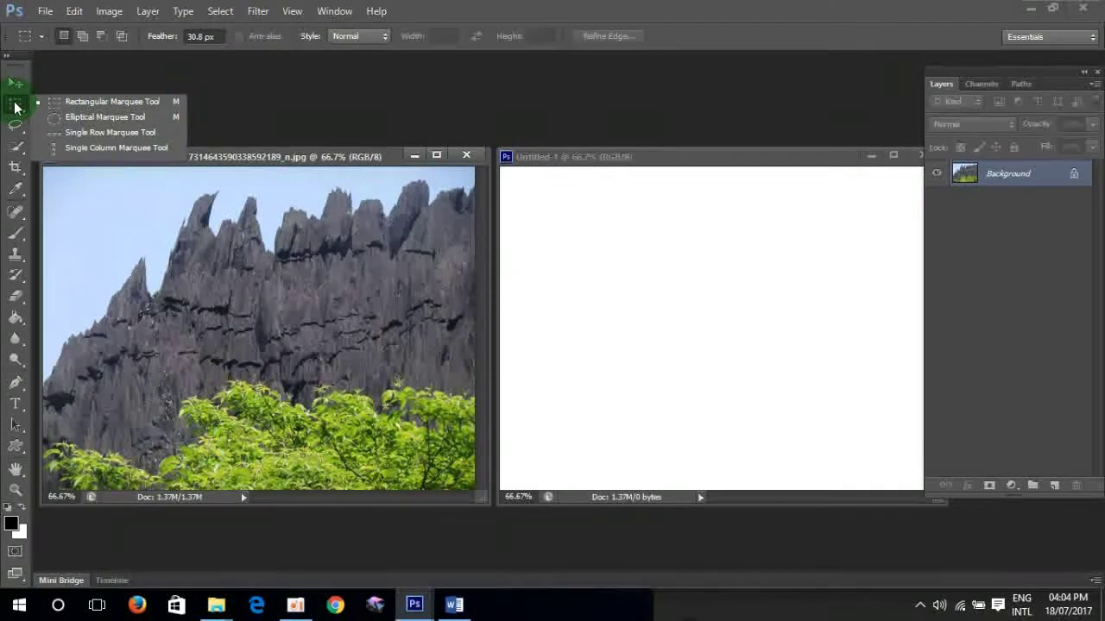
mouse_move(15, 107)
left_mouse_down()
mouse_move(104, 114)
mouse_move(67, 113)
mouse_move(148, 105)
left_mouse_up()
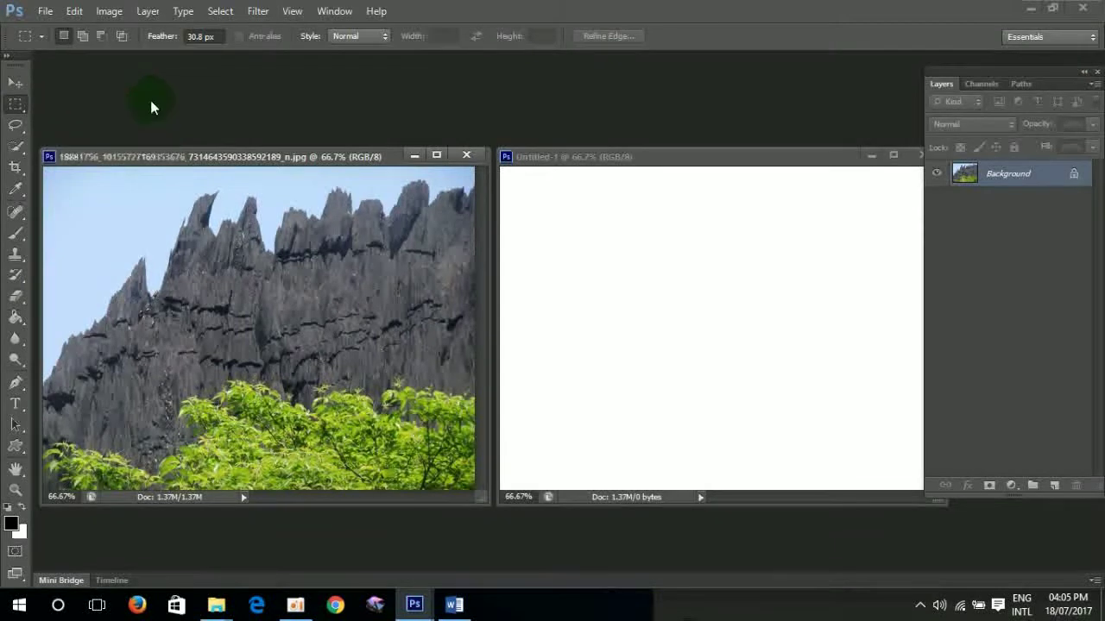
mouse_move(19, 110)
left_mouse_down()
mouse_move(173, 105)
mouse_move(16, 102)
left_mouse_up()
left_click(233, 165)
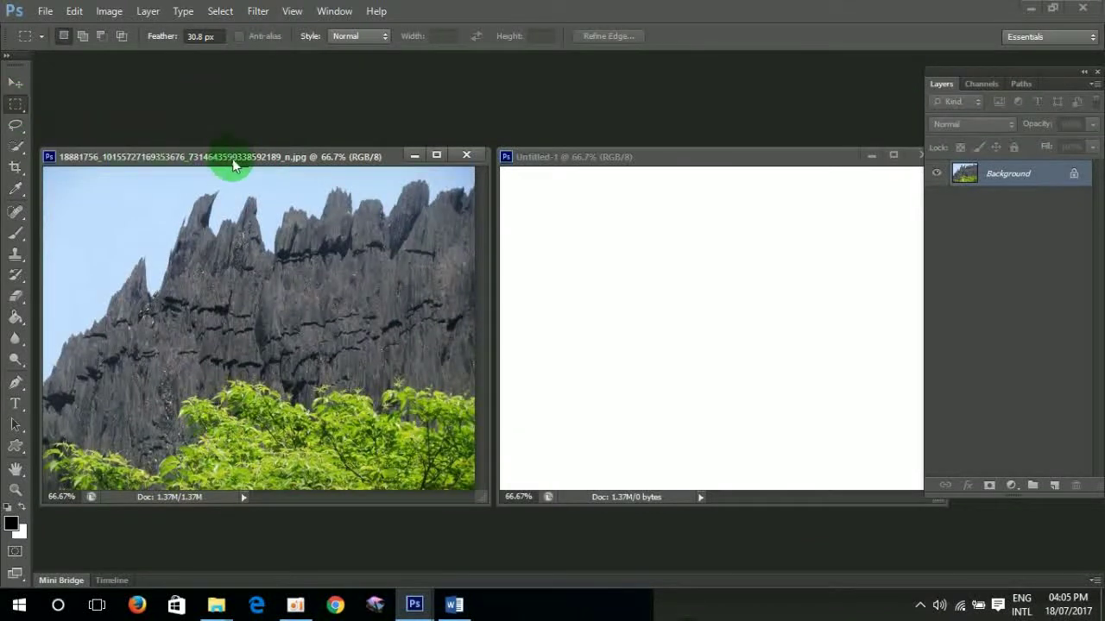
left_click(101, 42)
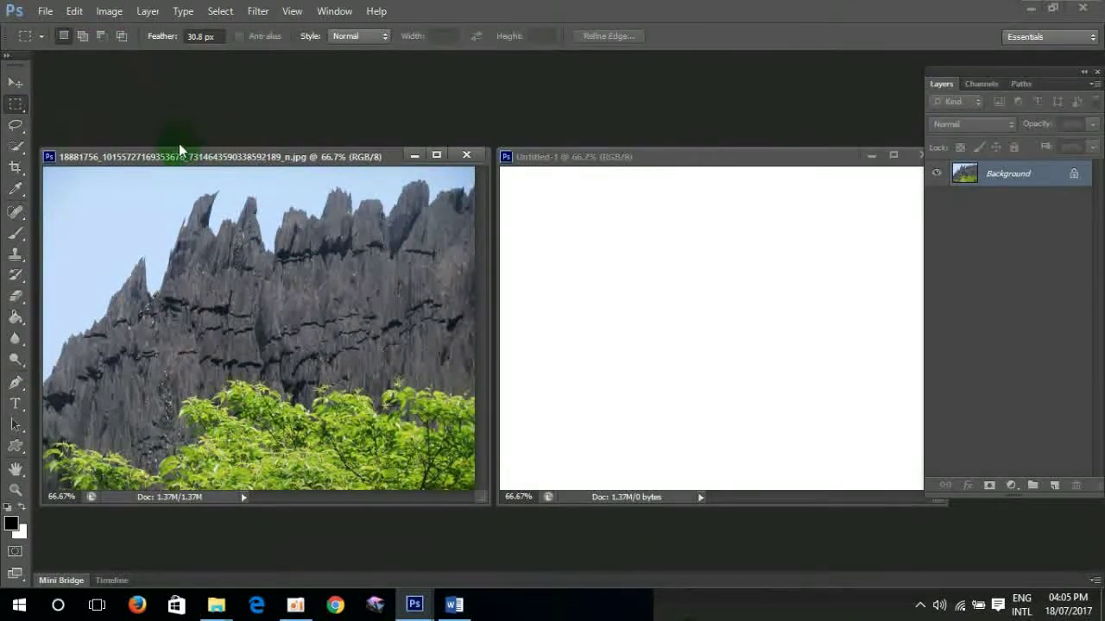
left_click(14, 102)
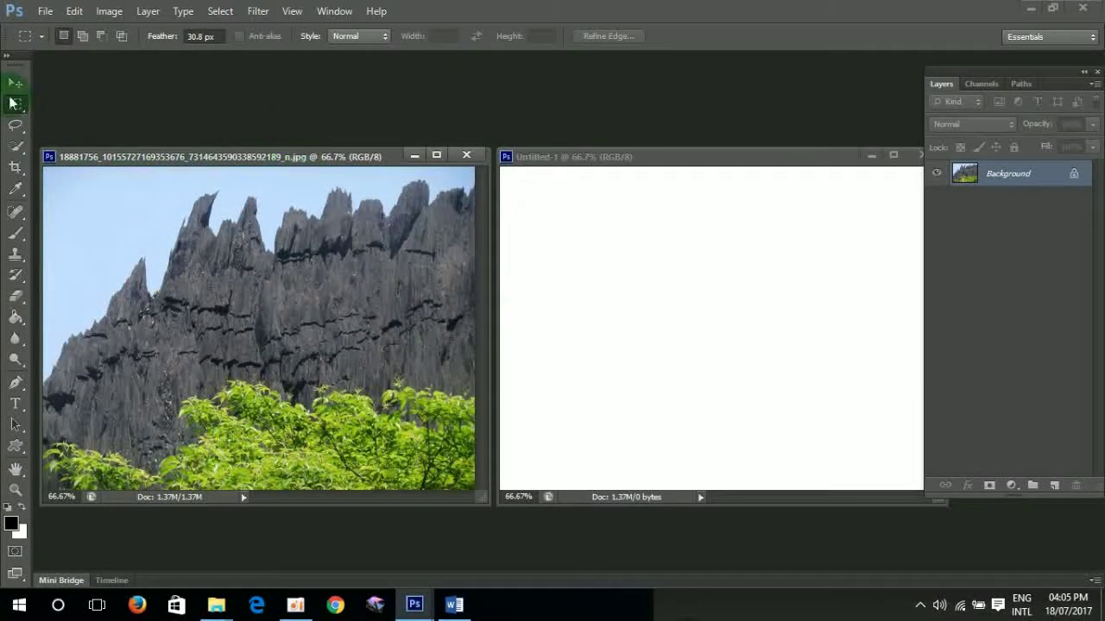
left_click(102, 38)
left_click(63, 40)
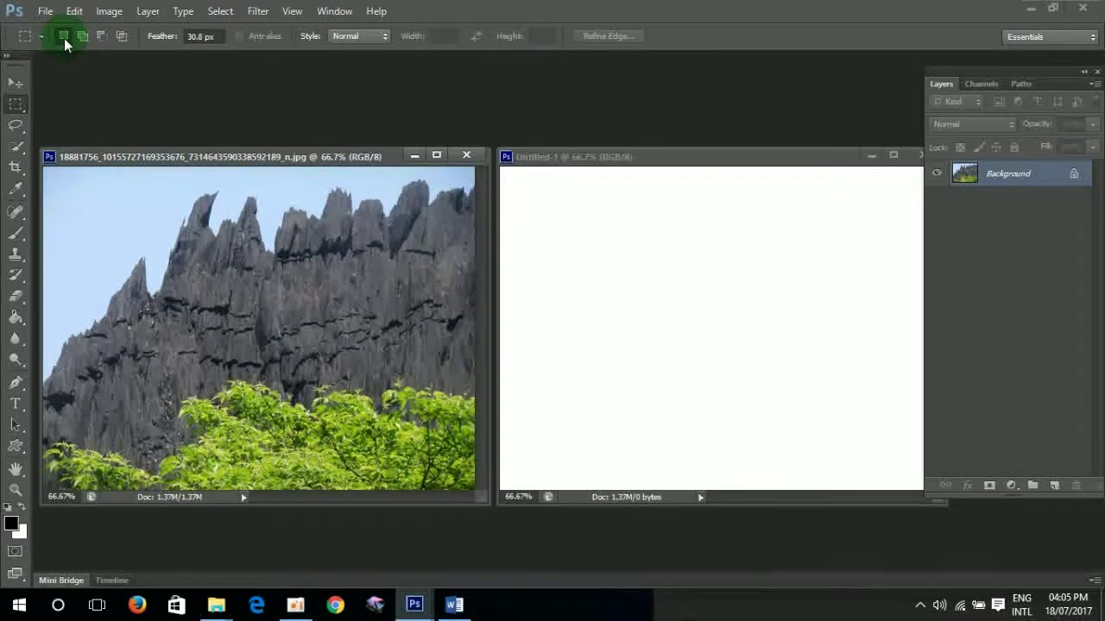
Set the Rectangular Marquee feather to 0 px
double_click(198, 36)
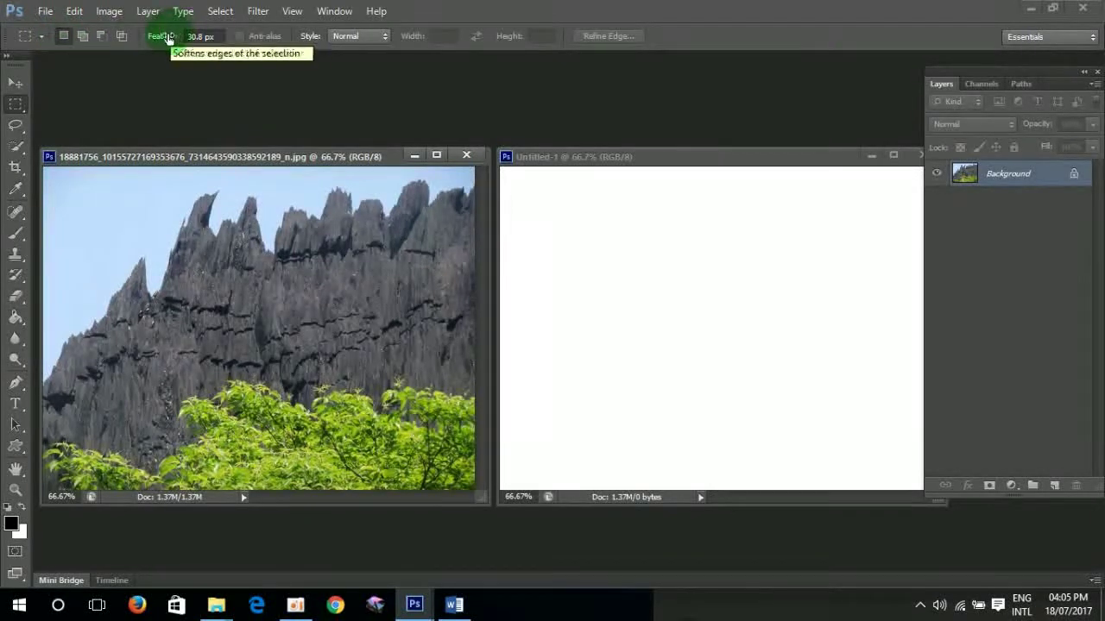
type("10")
key("Return")
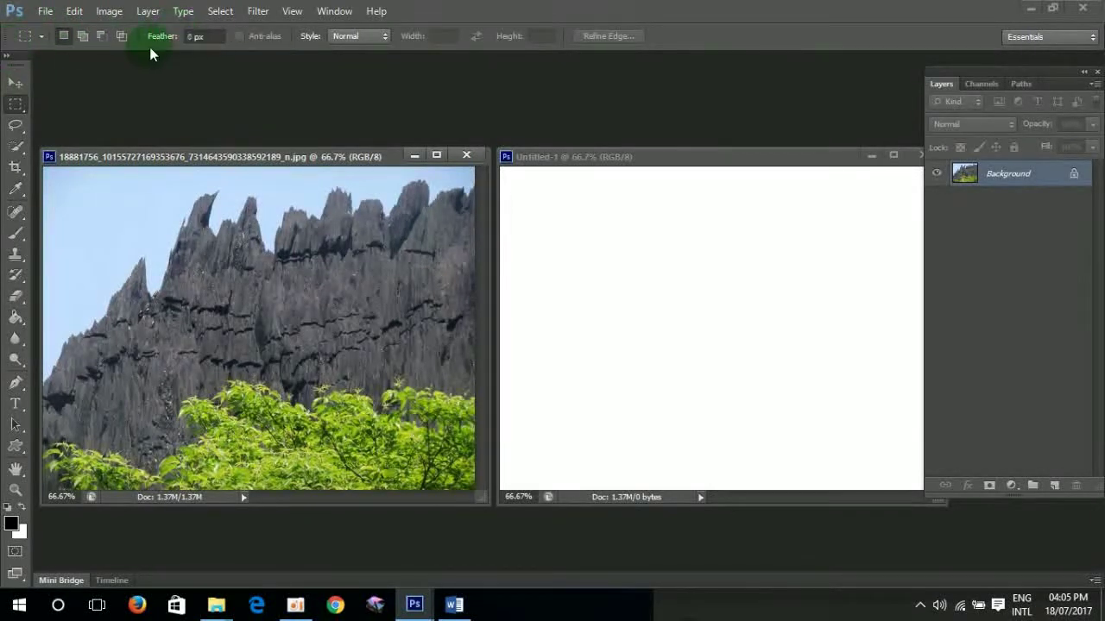
left_click_drag(170, 41, 38, 40)
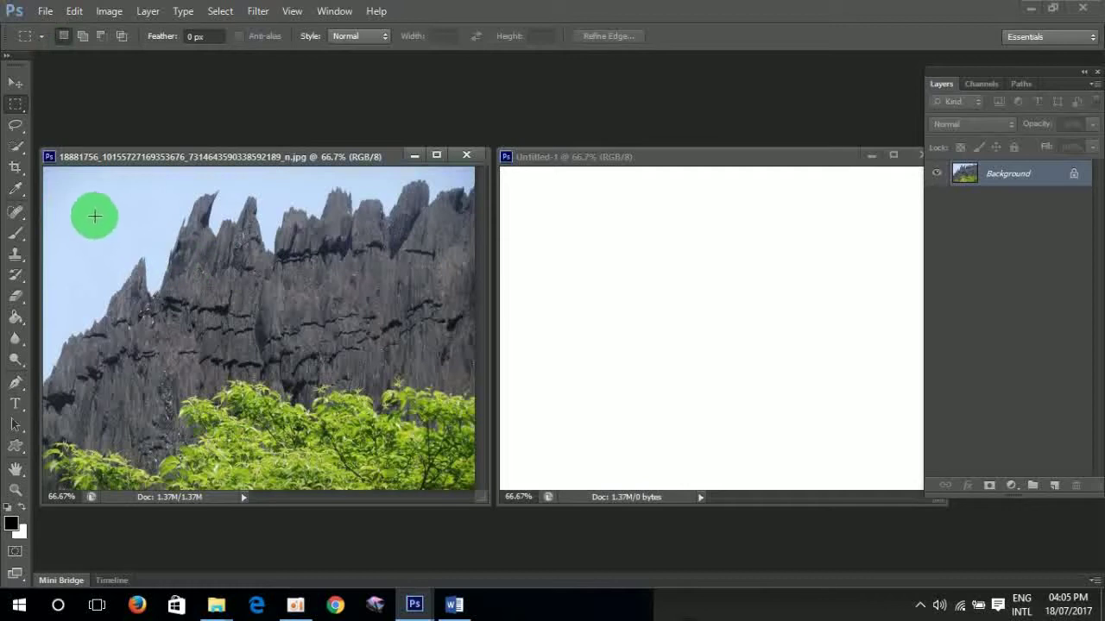
Draw a sharp rectangular selection over the left cliff peaks
left_click_drag(94, 216, 221, 336)
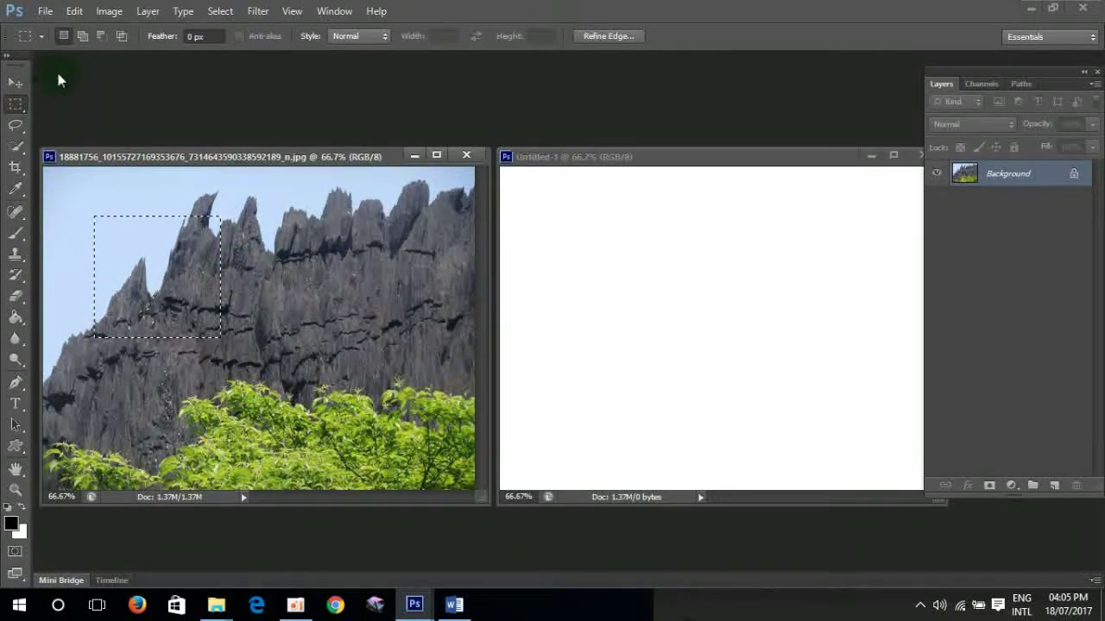
left_click_drag(348, 298, 423, 304)
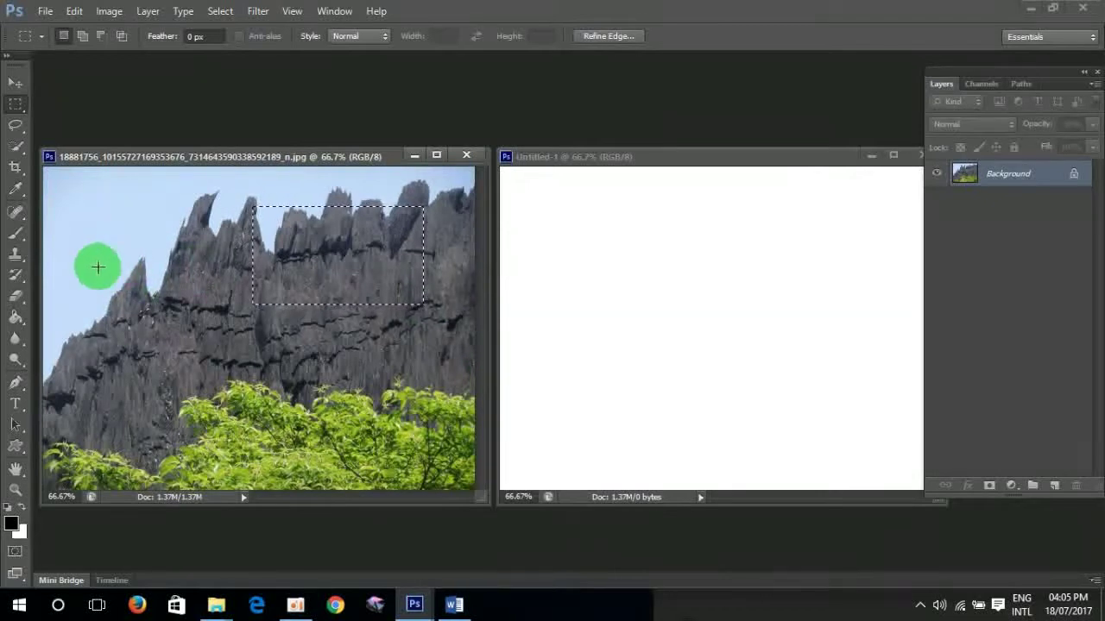
left_click_drag(98, 268, 267, 364)
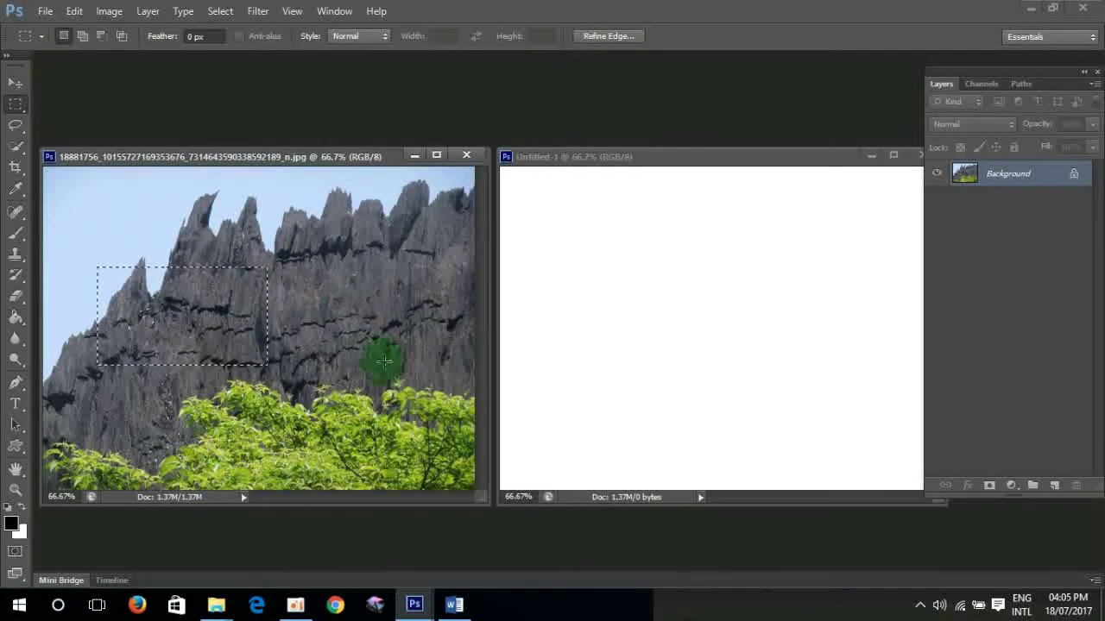
Add rectangles across the upper middle and above the right-side trees to the selection
left_click(82, 40)
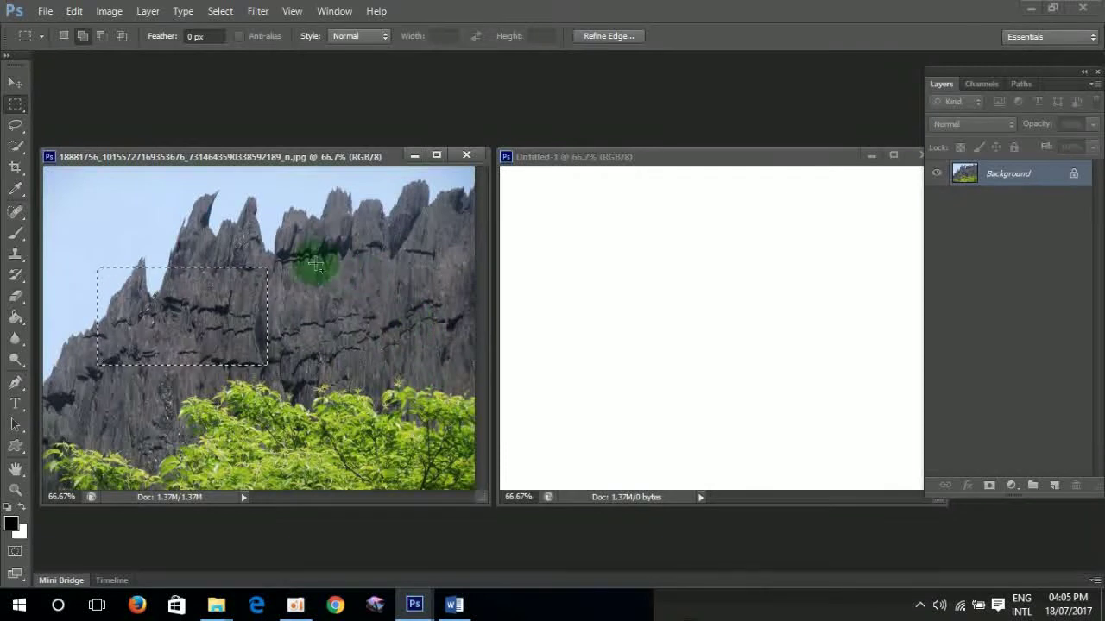
left_click_drag(204, 229, 361, 310)
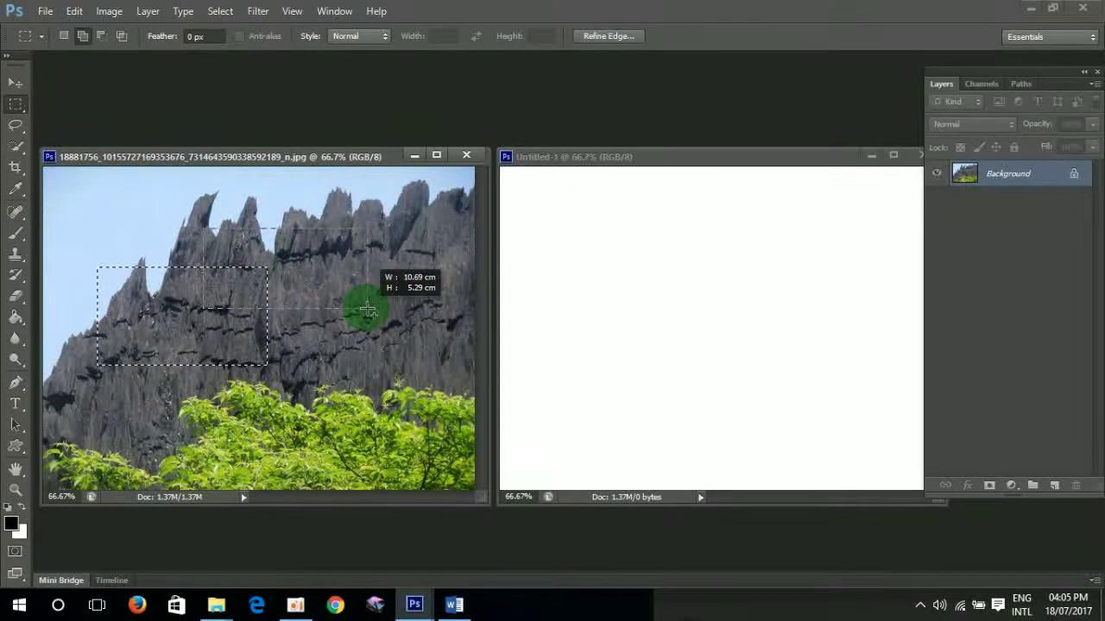
left_click_drag(368, 310, 367, 309)
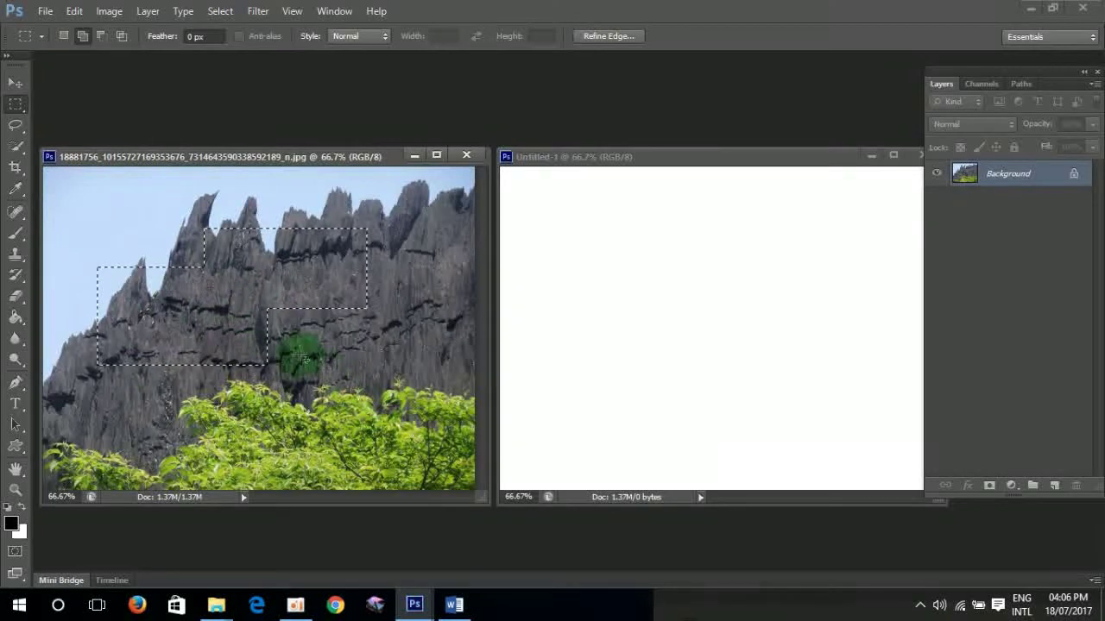
left_click_drag(297, 354, 447, 438)
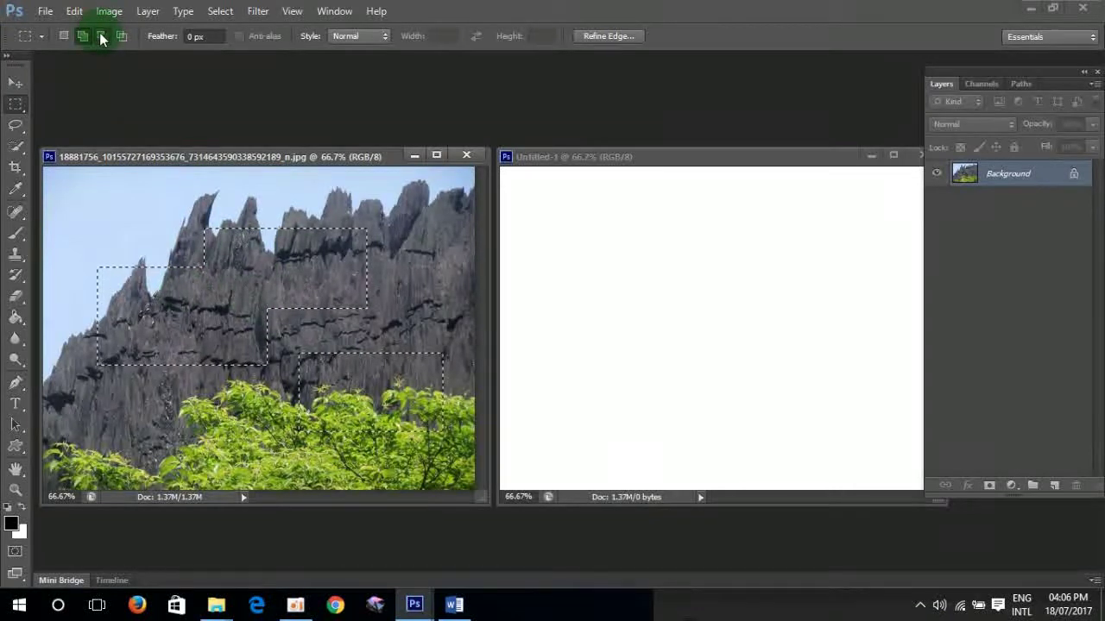
Subtract the top of the upper-middle rectangle from the combined selection
left_click(101, 37)
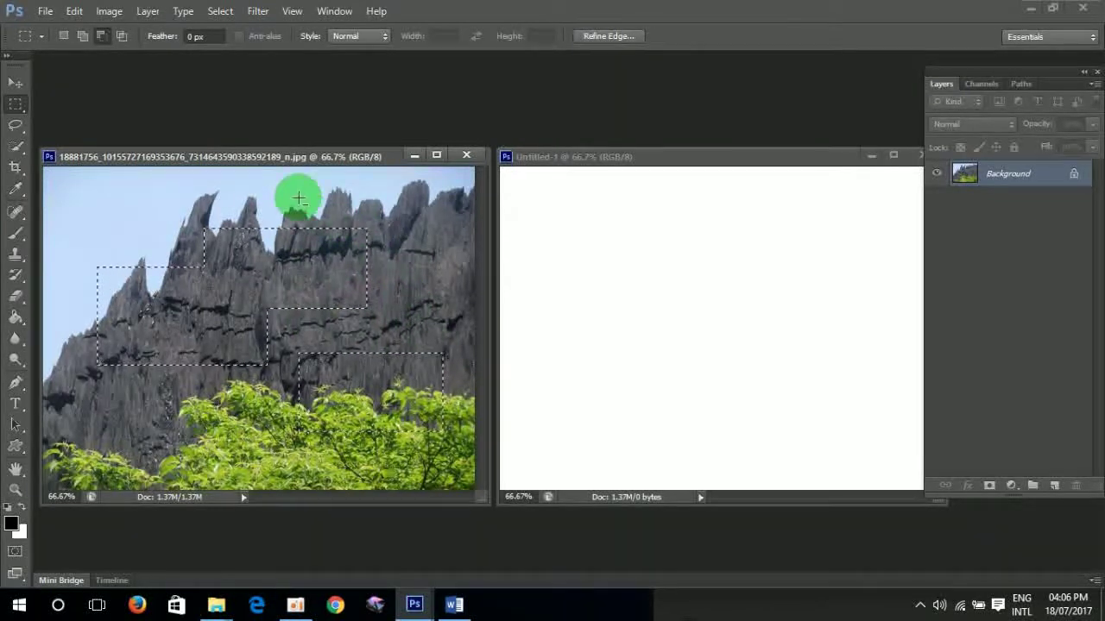
left_click_drag(296, 198, 427, 338)
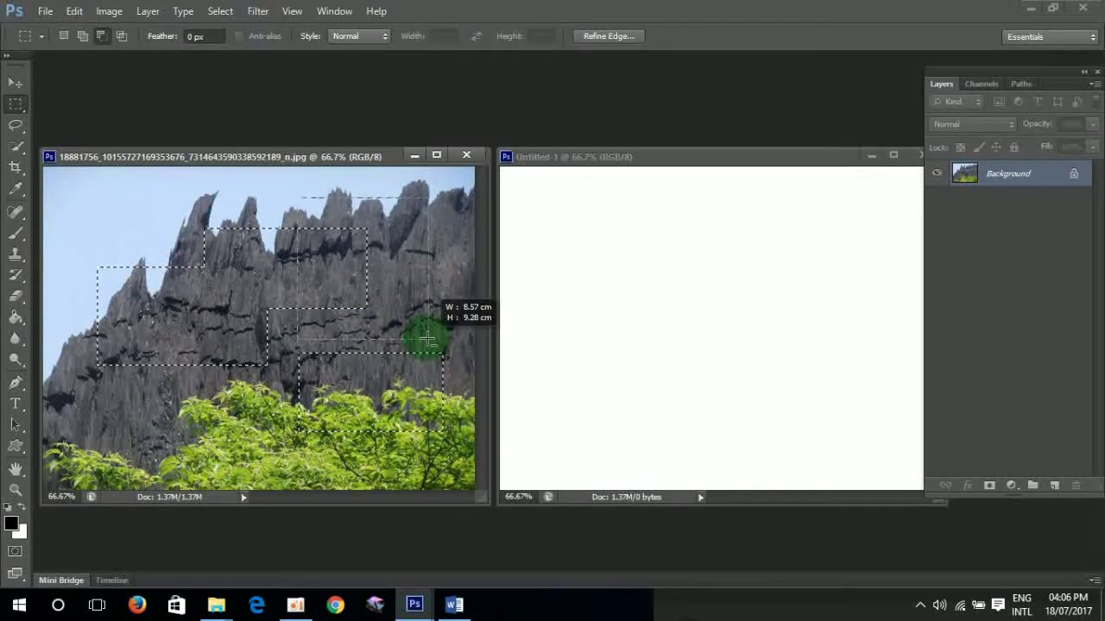
left_click_drag(428, 339, 424, 338)
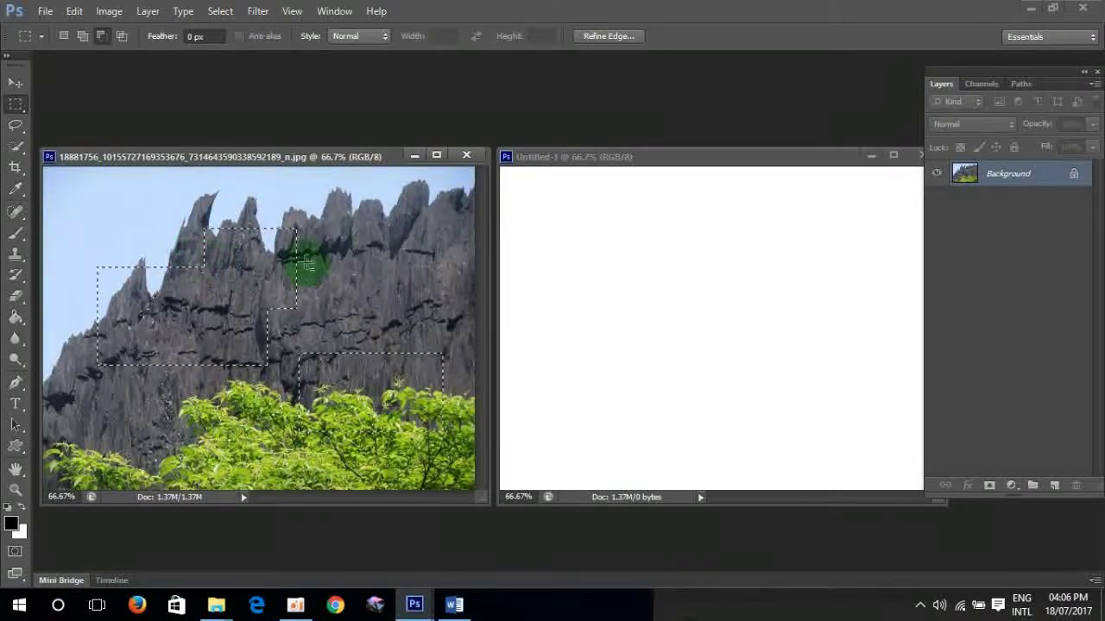
mouse_move(156, 192)
left_mouse_down()
mouse_move(226, 264)
mouse_move(369, 269)
left_mouse_up()
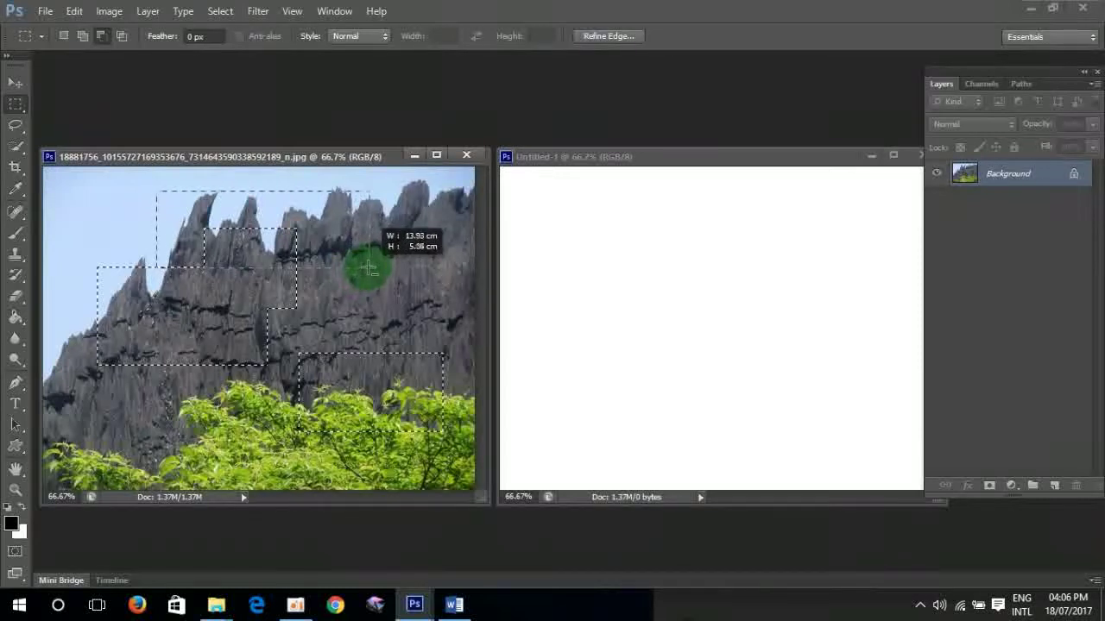
left_click_drag(369, 268, 369, 269)
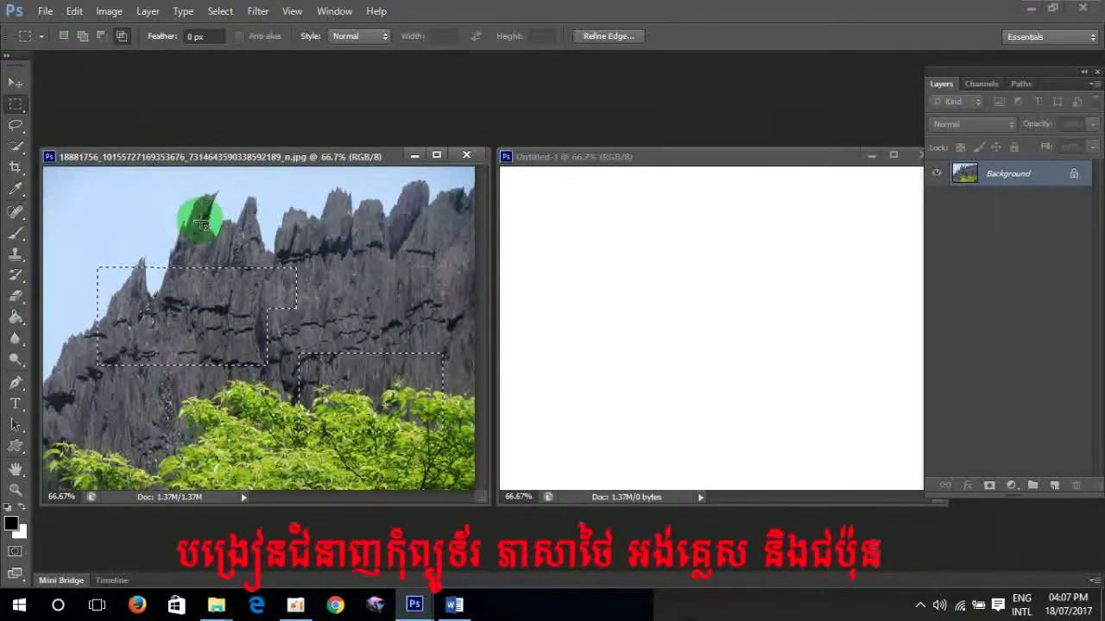
Intersect the selection down to a small rectangle where rock meets trees
left_click_drag(172, 215, 373, 460)
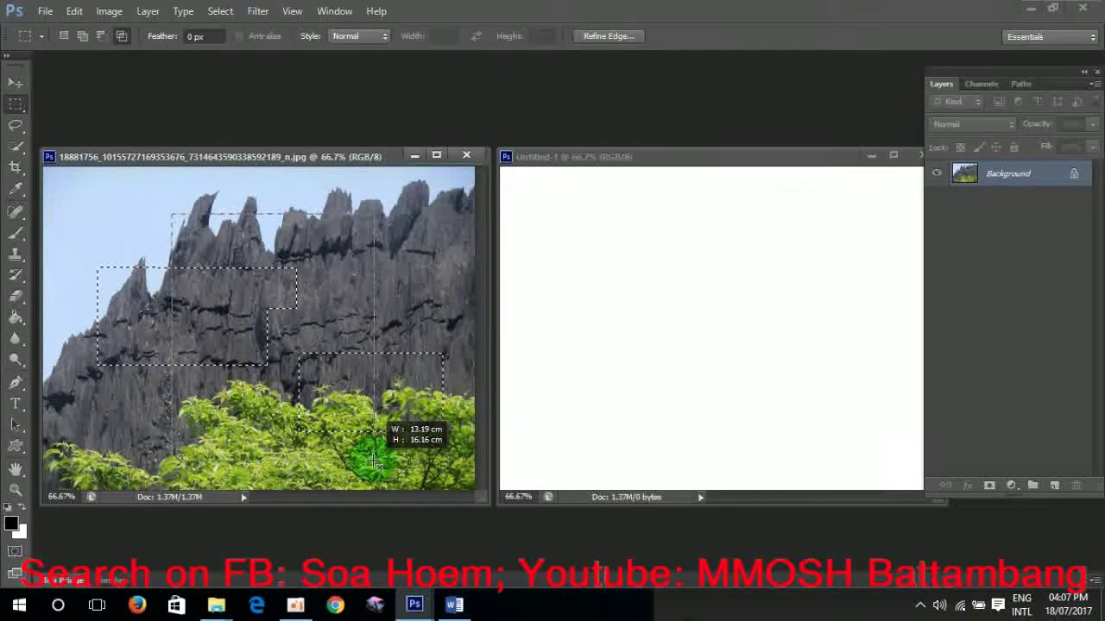
left_click_drag(373, 462, 375, 463)
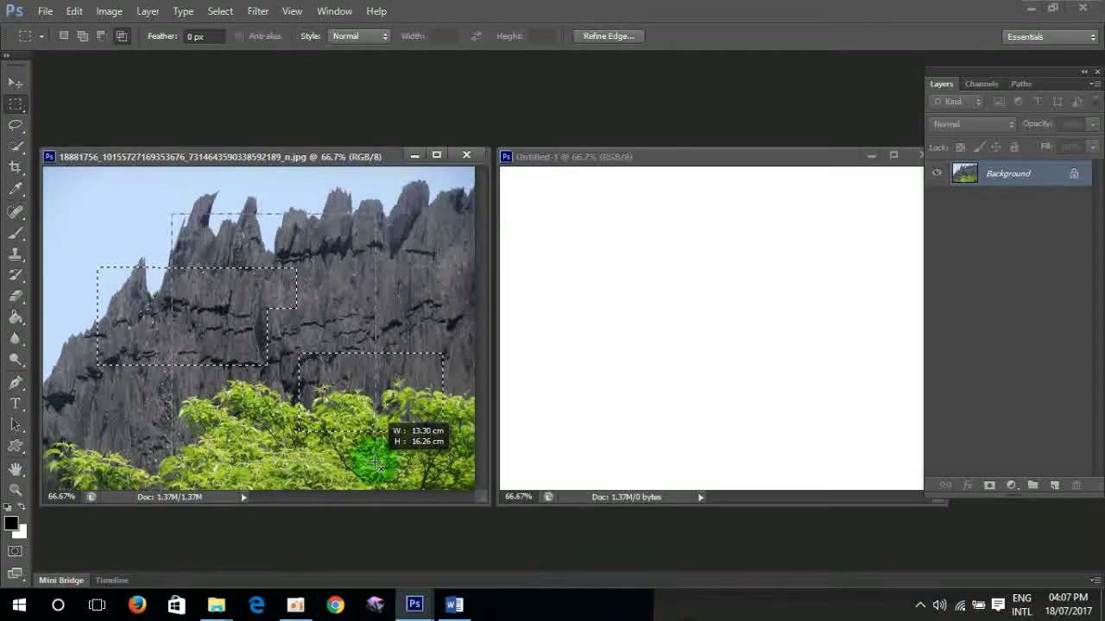
left_click_drag(375, 463, 375, 463)
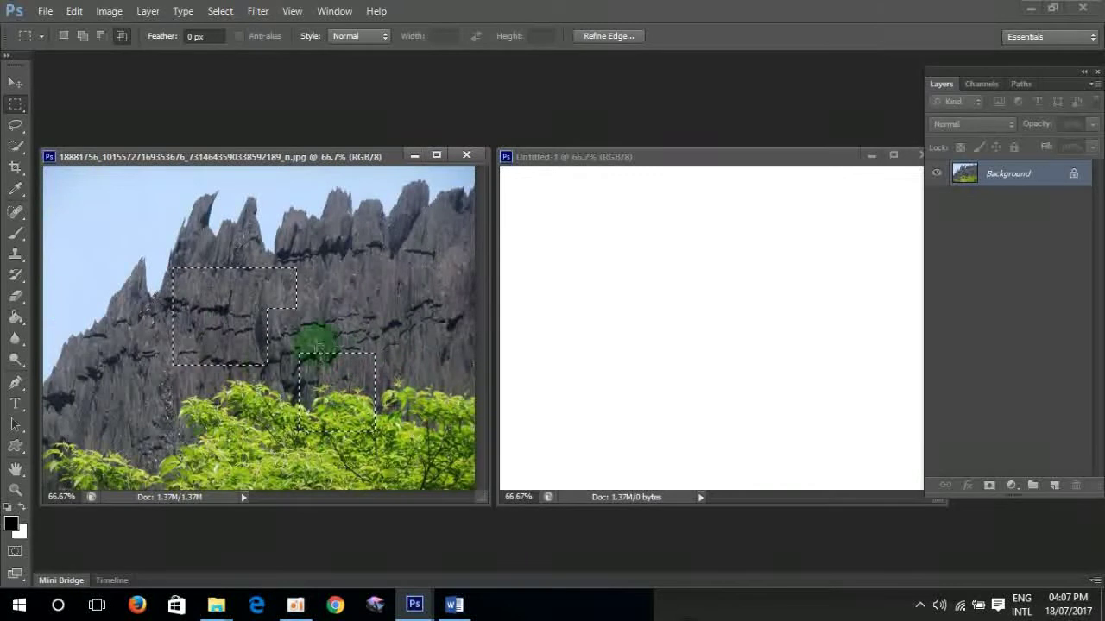
left_click_drag(337, 319, 452, 465)
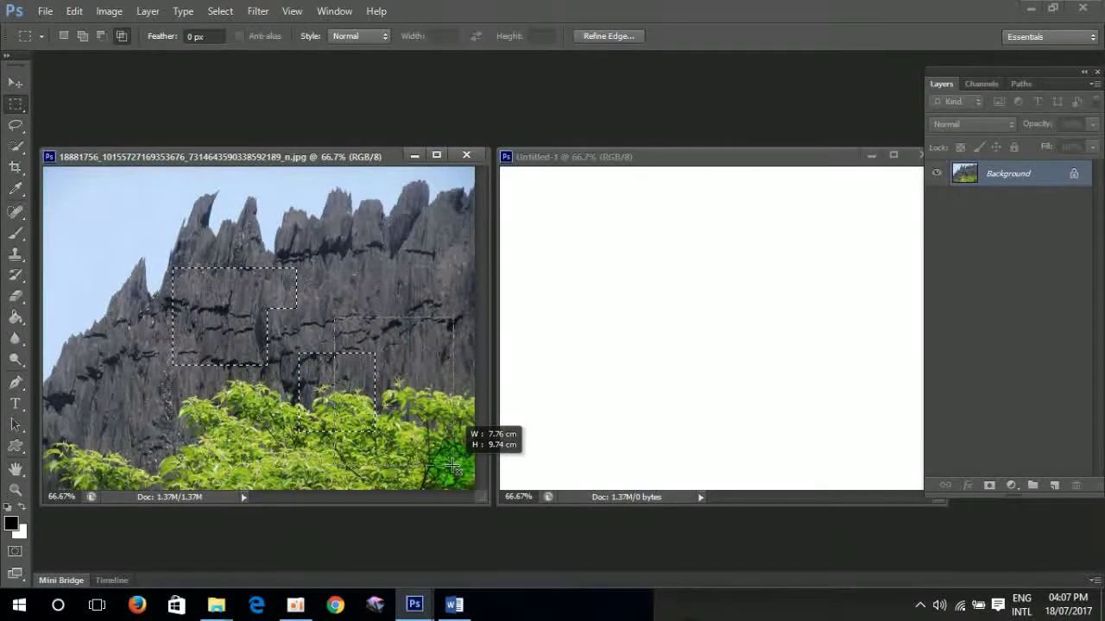
left_click_drag(452, 464, 424, 450)
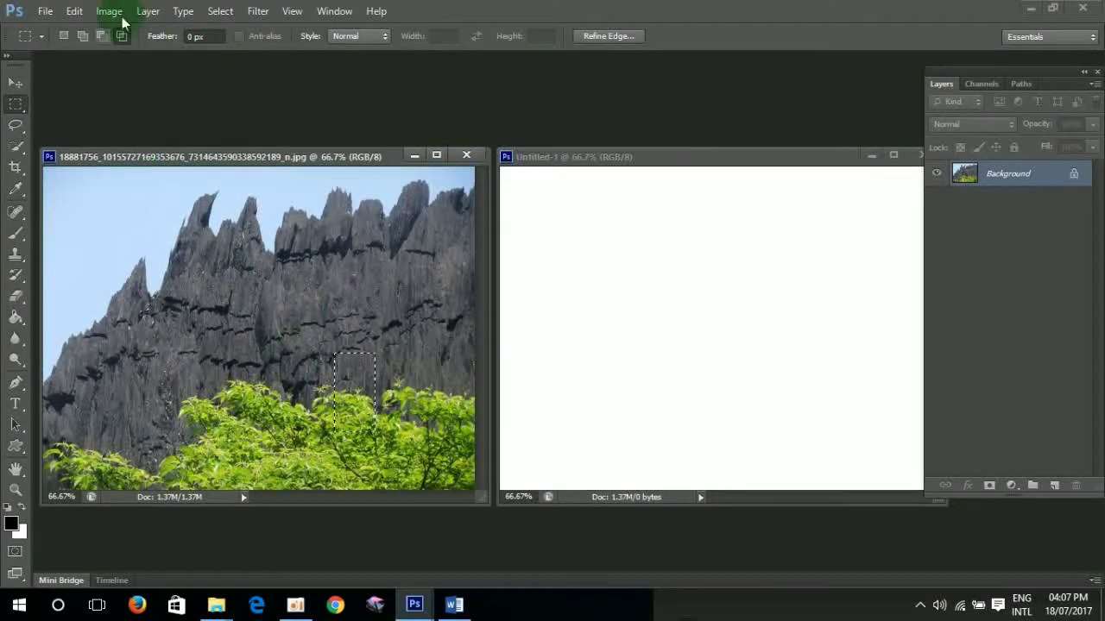
Deselect, then marquee a fresh rectangle of cliff rock mid-photo
left_click(220, 10)
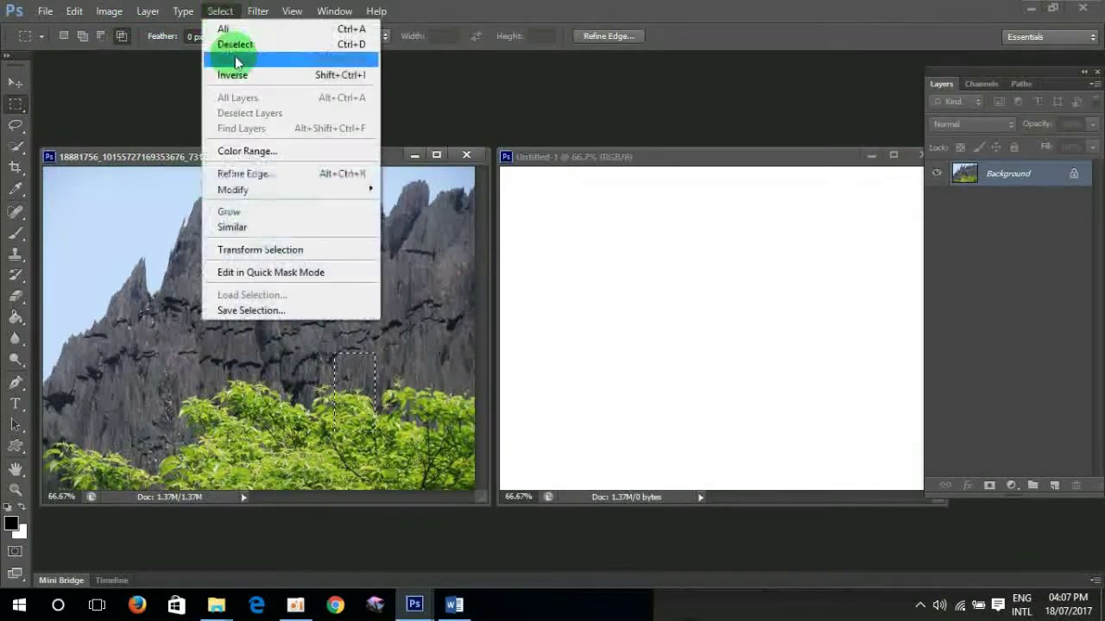
left_click(287, 44)
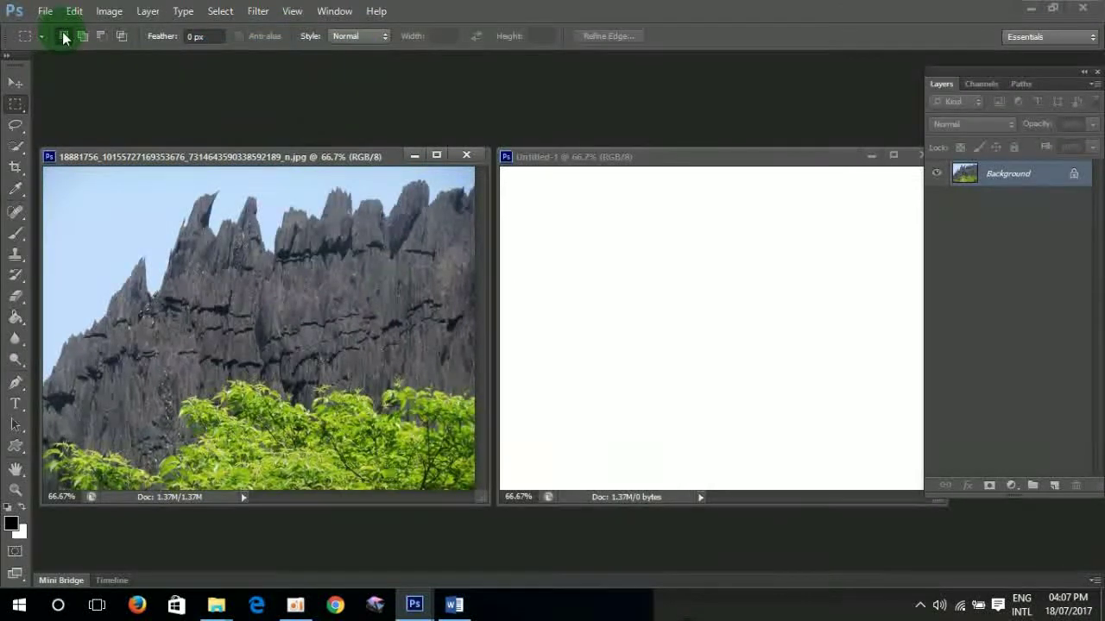
mouse_move(234, 239)
left_mouse_down()
mouse_move(317, 315)
mouse_move(396, 419)
mouse_move(412, 398)
left_mouse_up()
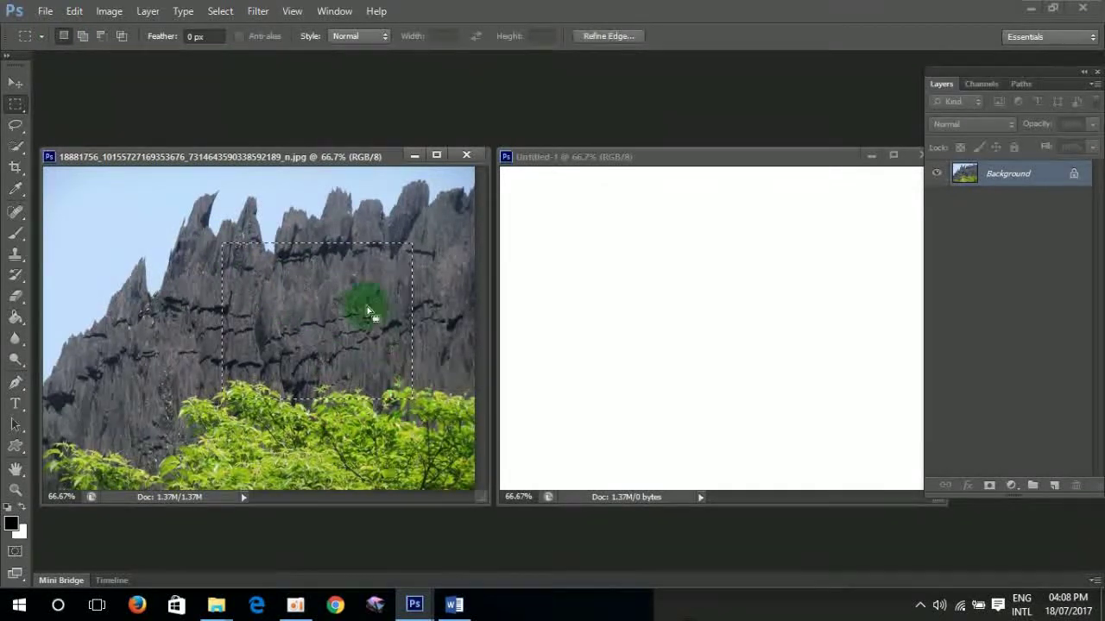
Drag the rock crop into Untitled-1 as Layer 1 near its top left, then deselect the photo
left_click(14, 86)
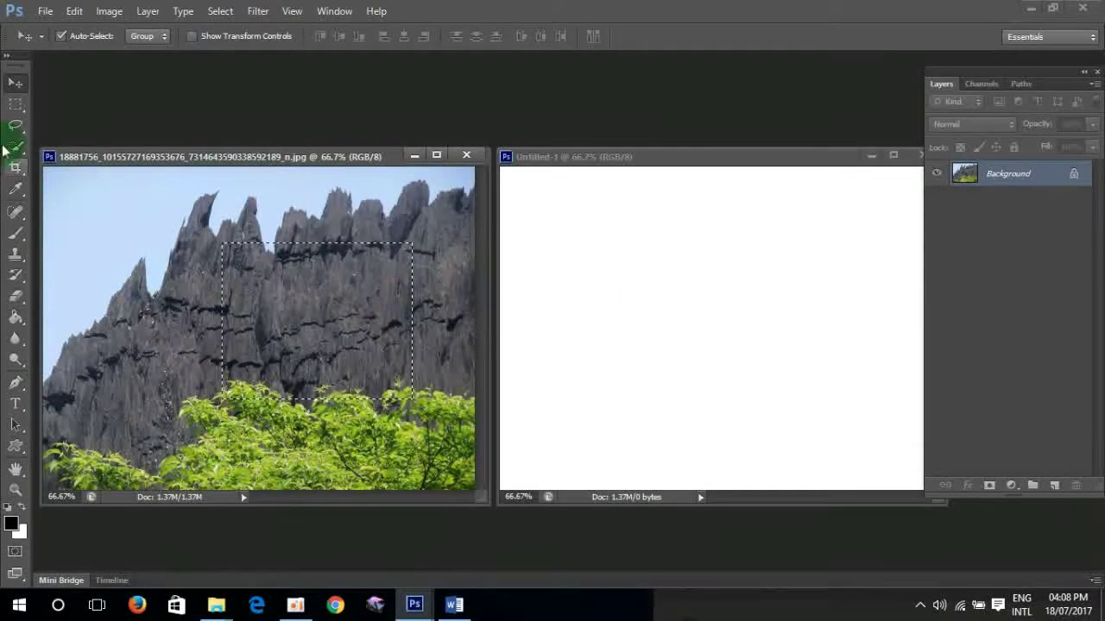
mouse_move(313, 313)
left_mouse_down()
mouse_move(615, 276)
mouse_move(613, 288)
left_mouse_up()
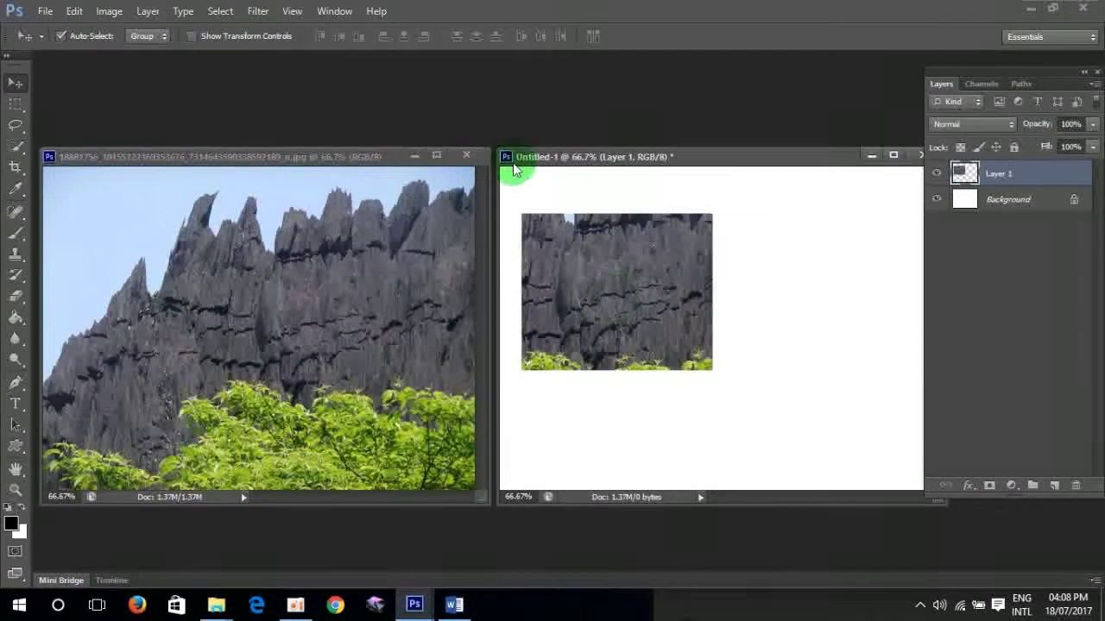
left_click_drag(582, 286, 570, 269)
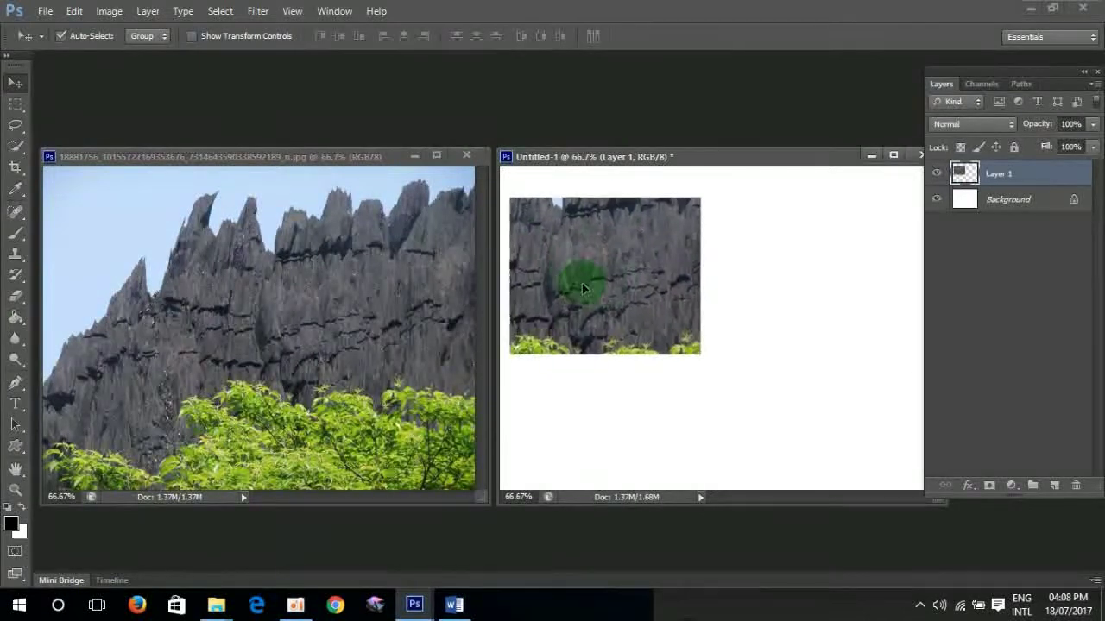
left_click(243, 354)
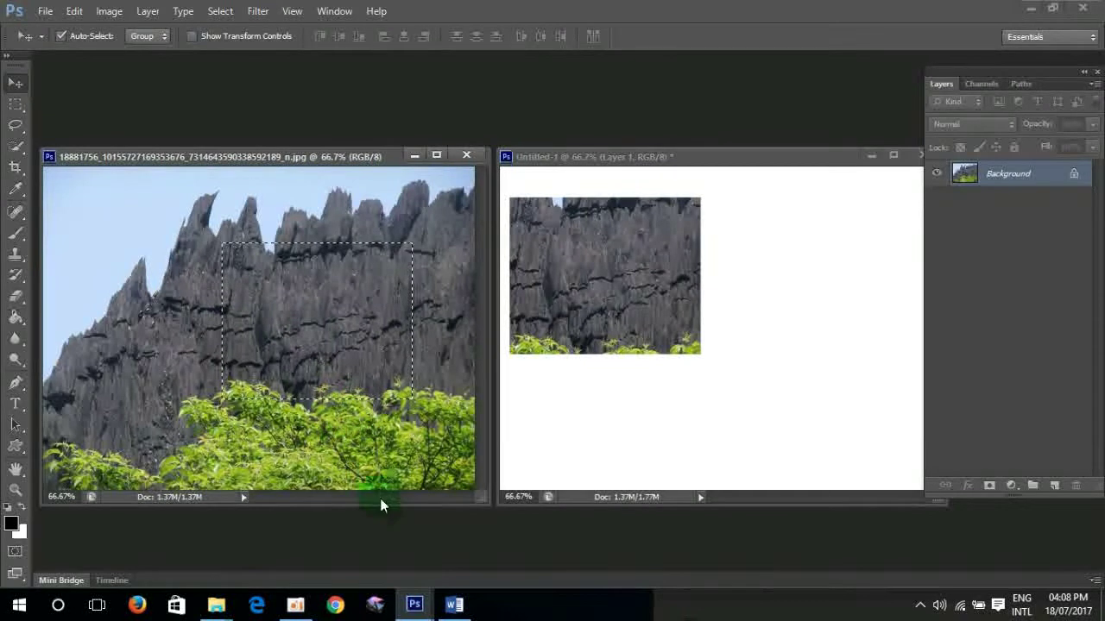
key("ctrl+d")
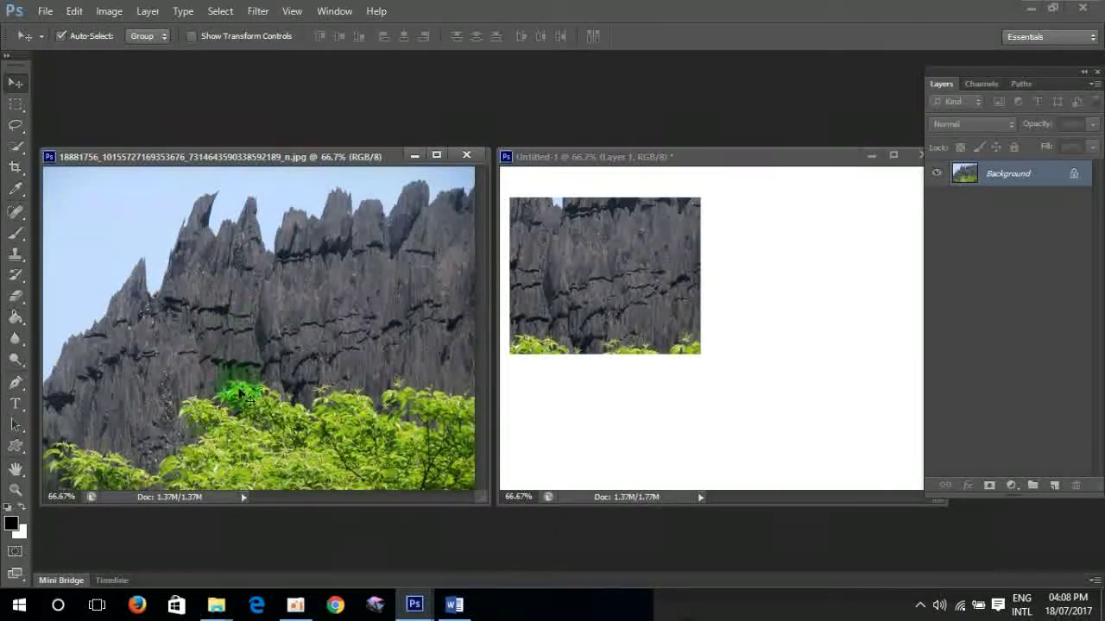
left_click(12, 110)
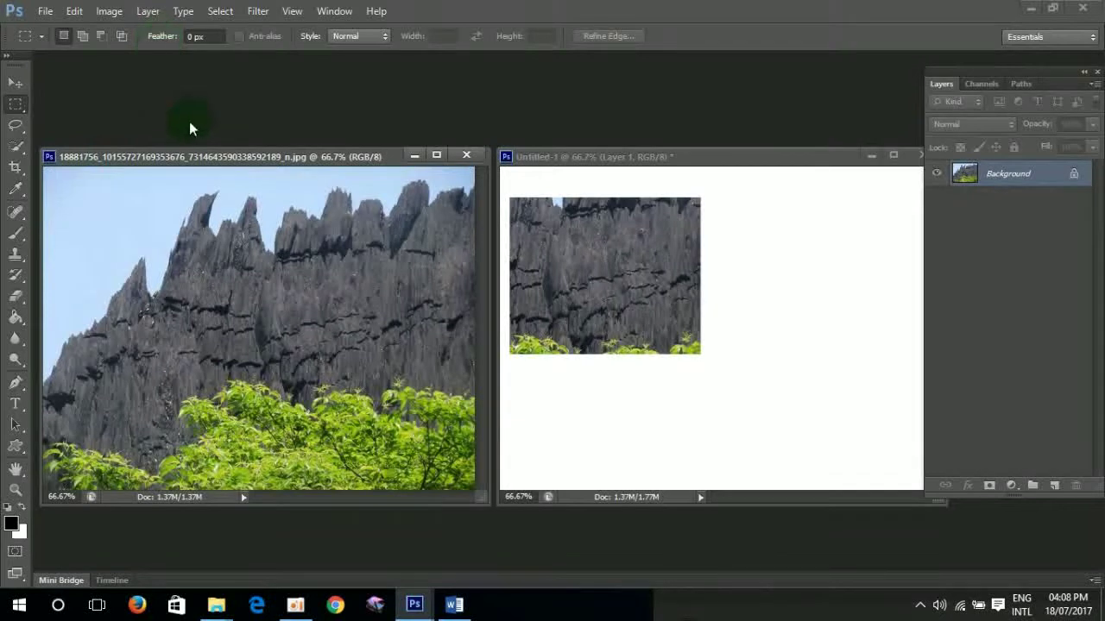
Apply a 22 px feather and marquee a soft rectangle around the middle of the cliff rock
left_click(195, 37)
left_click_drag(159, 41, 320, 53)
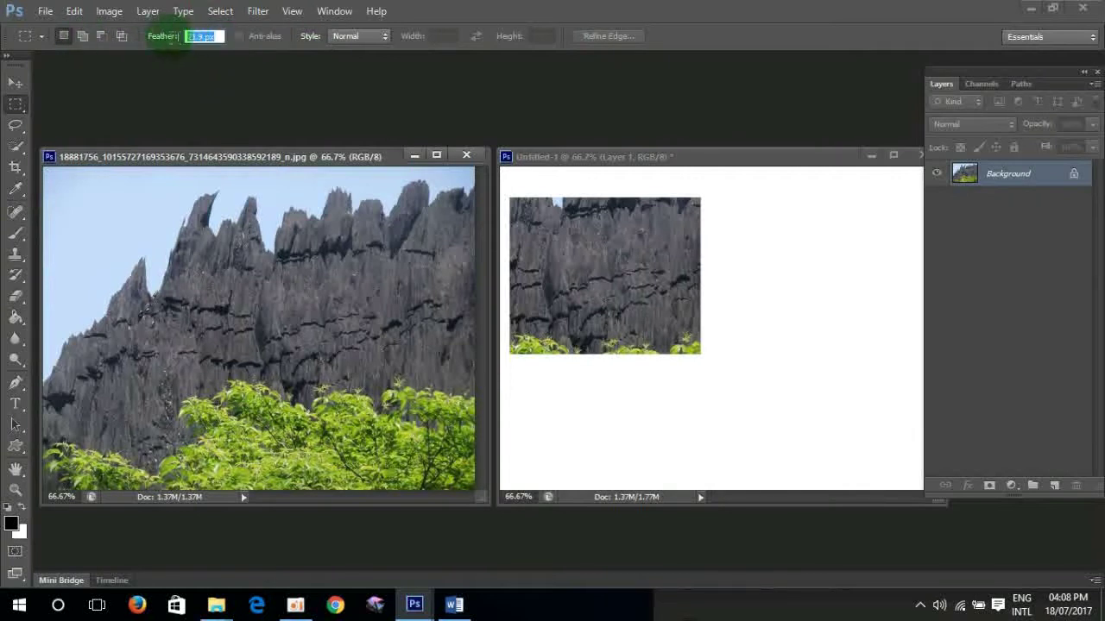
left_click_drag(168, 36, 167, 40)
type("22")
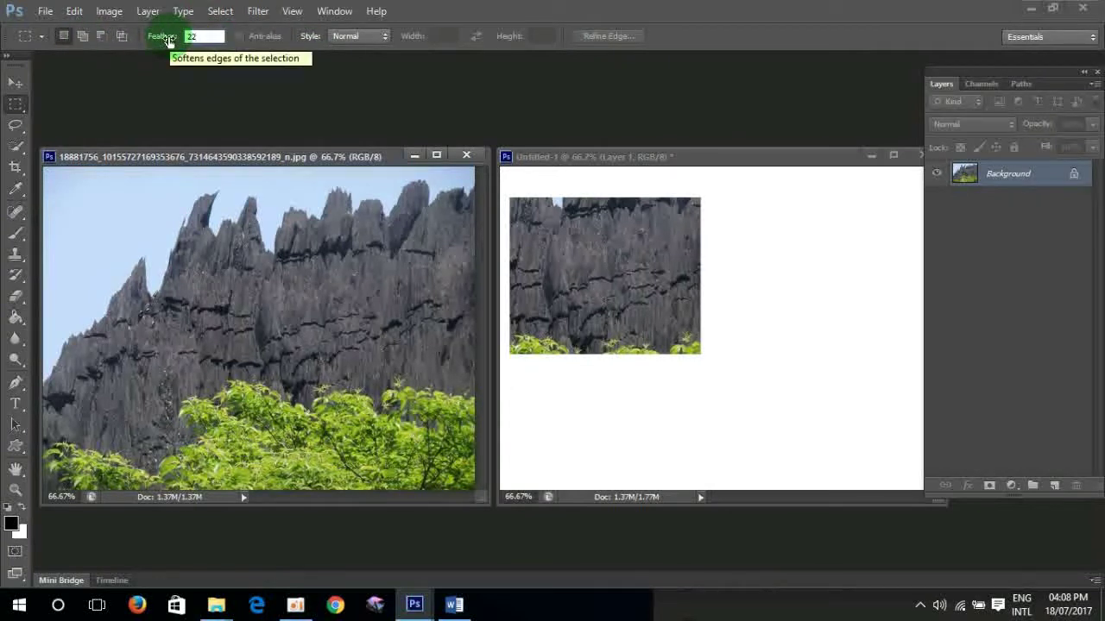
key("Return")
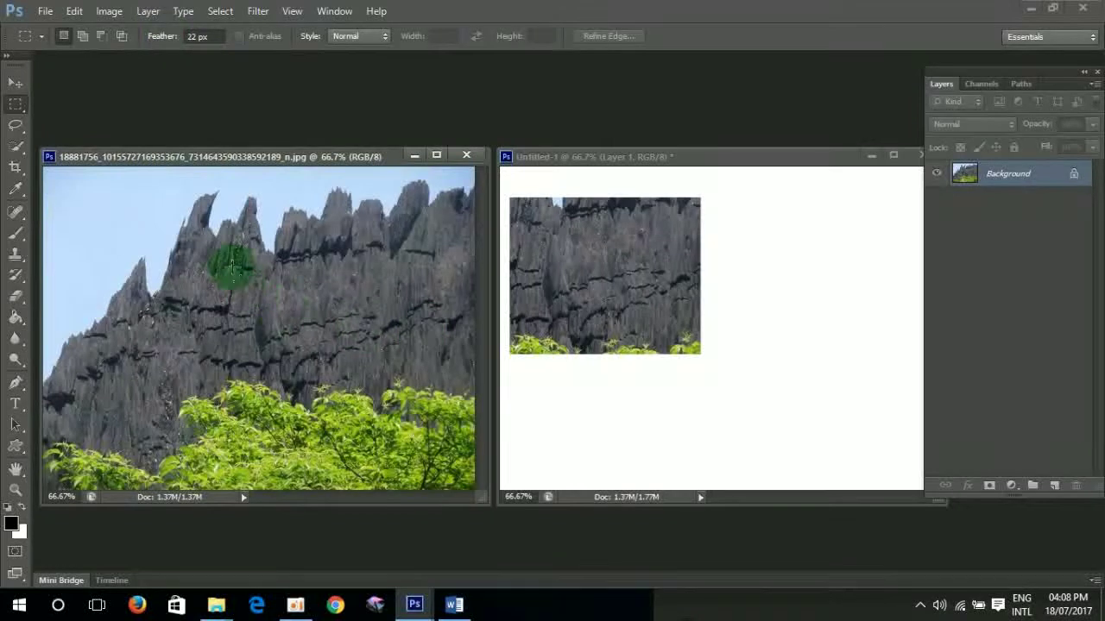
left_click_drag(215, 235, 406, 374)
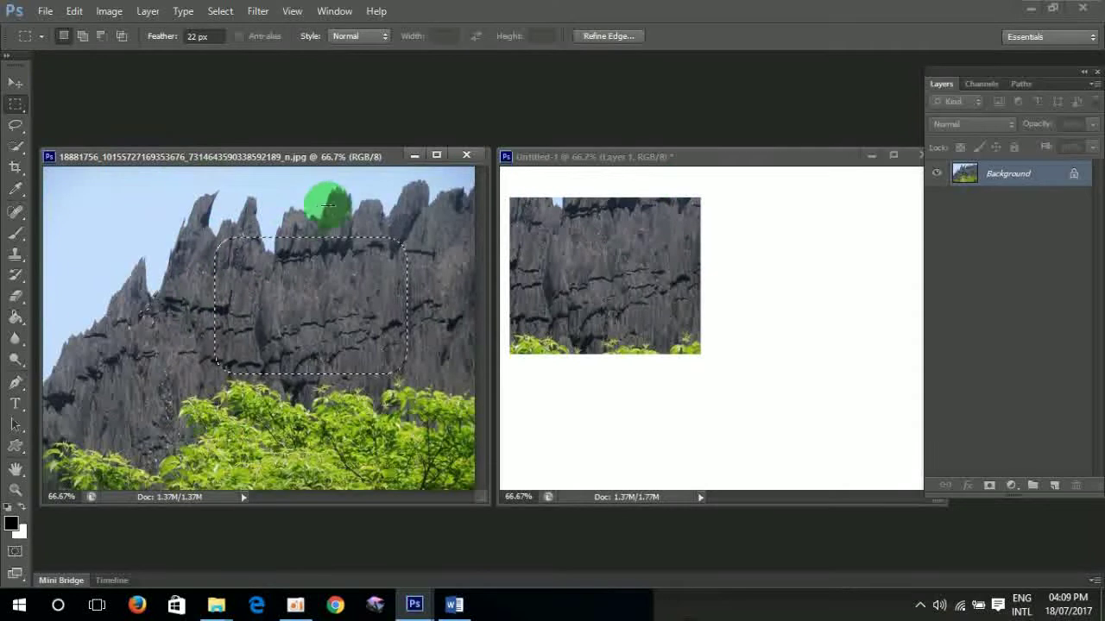
Move the feathered cliff crop into Untitled-1 as Layer 2, positioned at the lower right
left_click(15, 83)
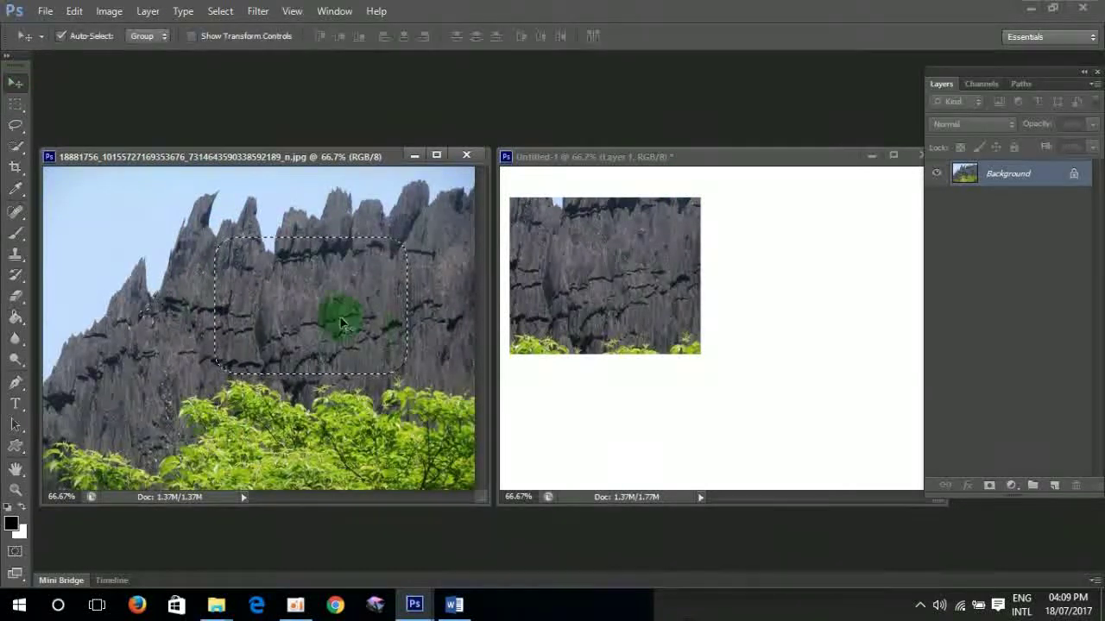
left_click_drag(424, 301, 820, 302)
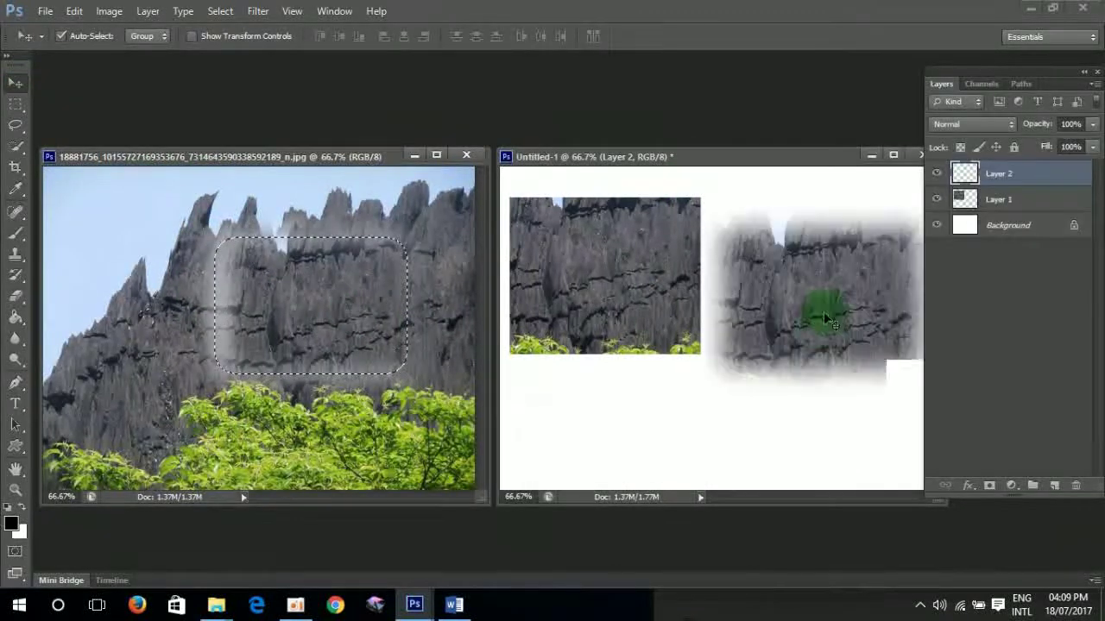
left_click_drag(792, 355, 776, 449)
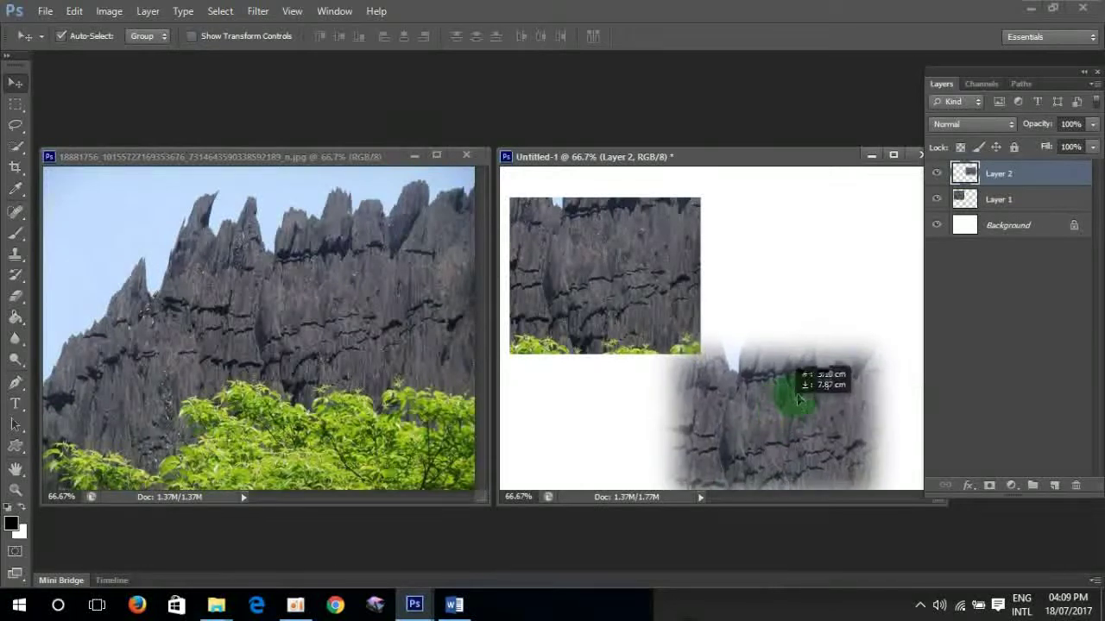
left_click_drag(586, 226, 206, 84)
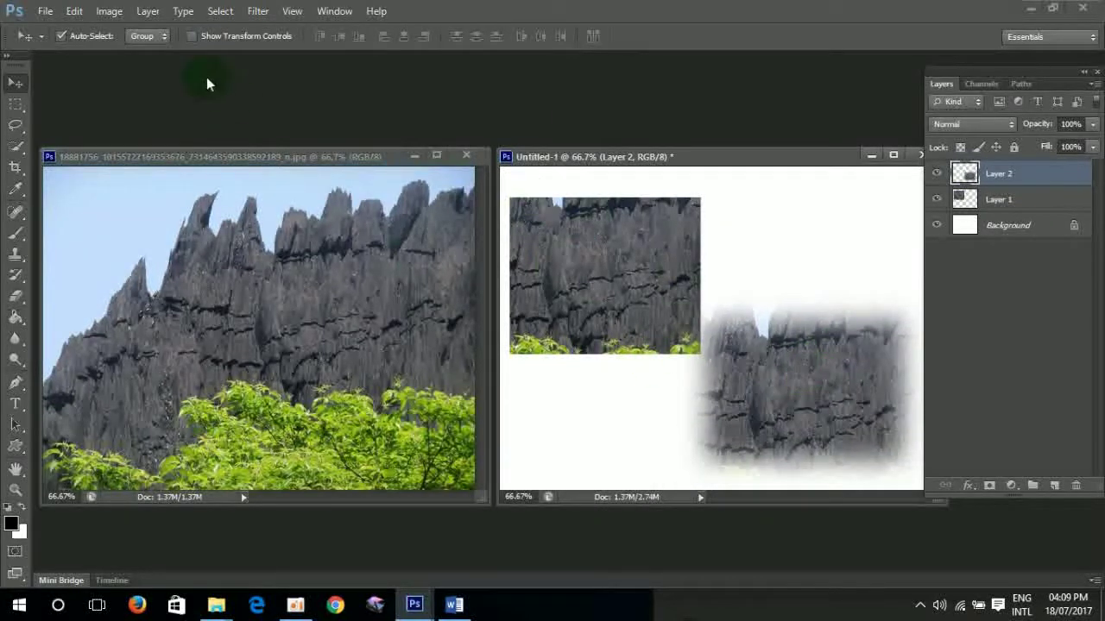
left_click(16, 104)
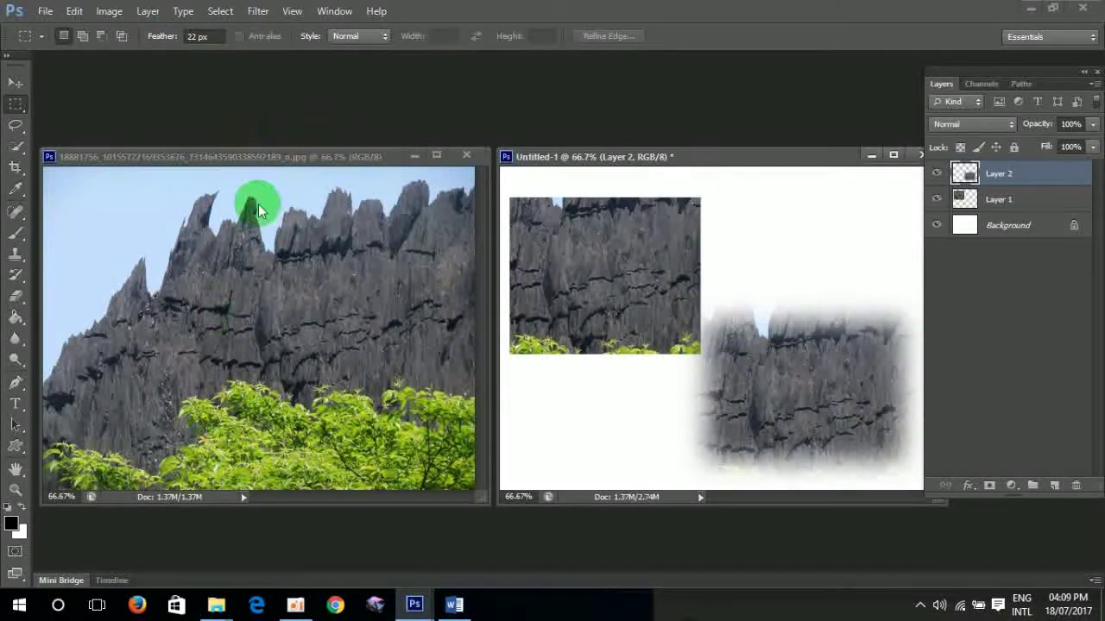
left_click(290, 154)
left_click_drag(214, 237, 407, 374)
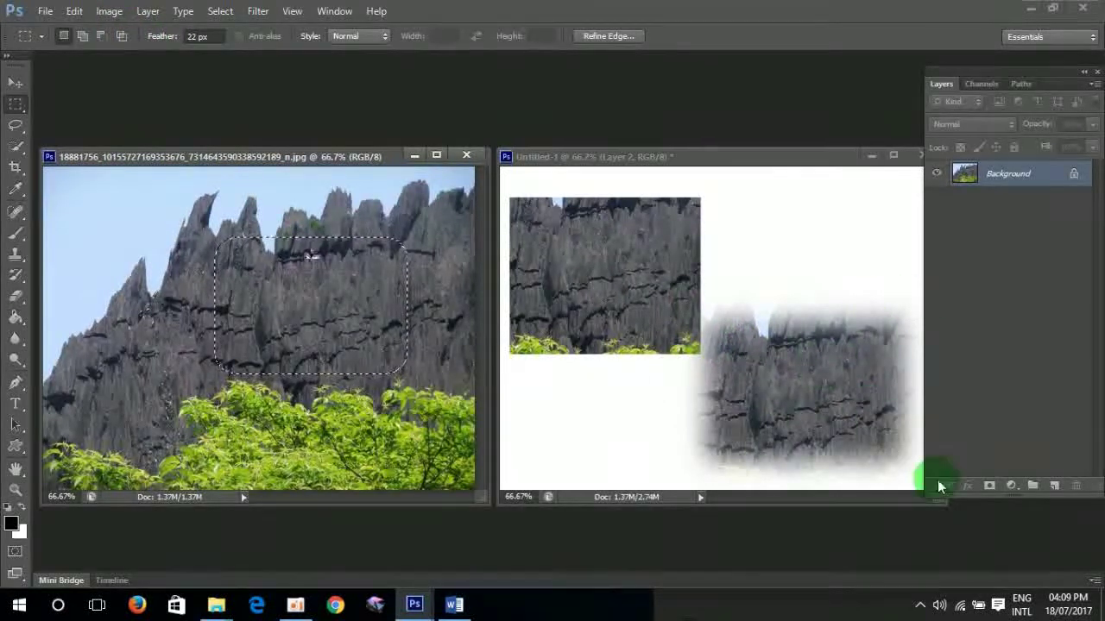
right_click(8, 106)
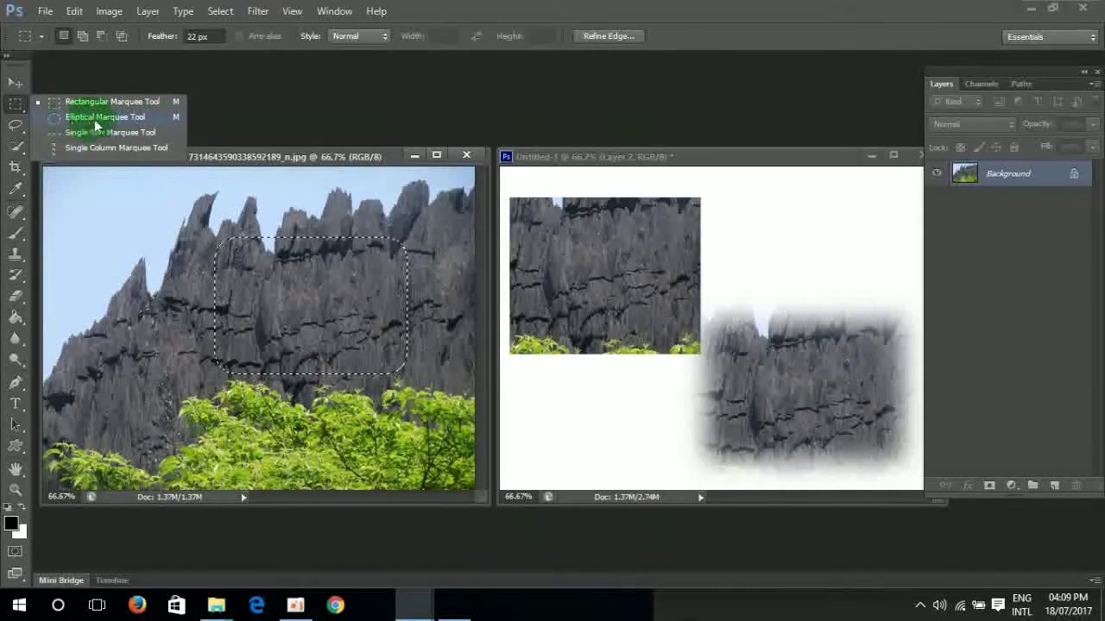
left_click(689, 164)
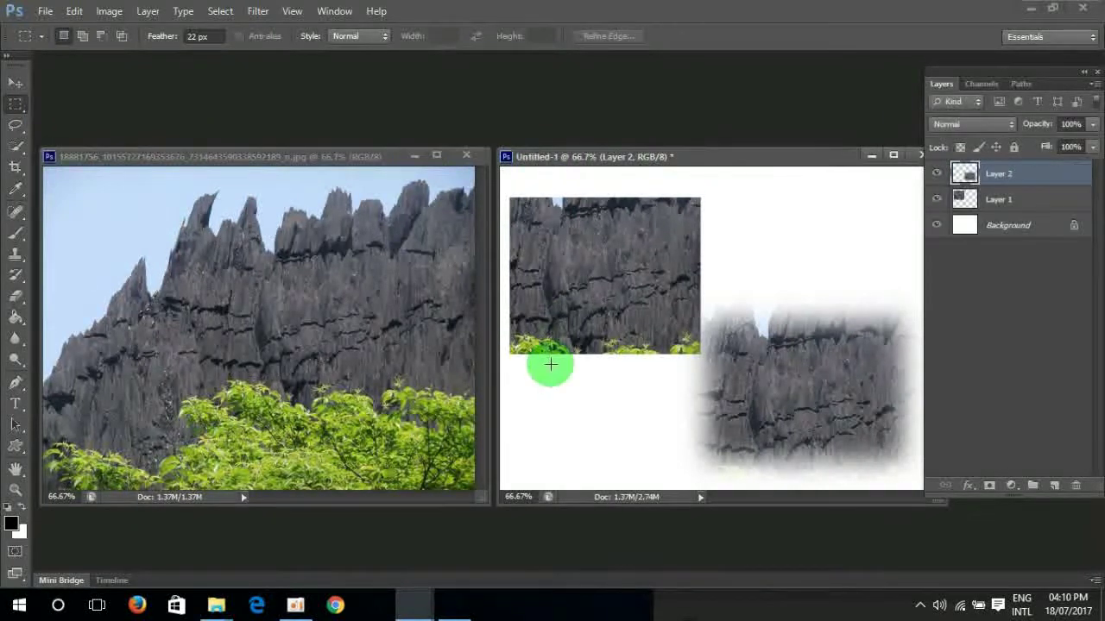